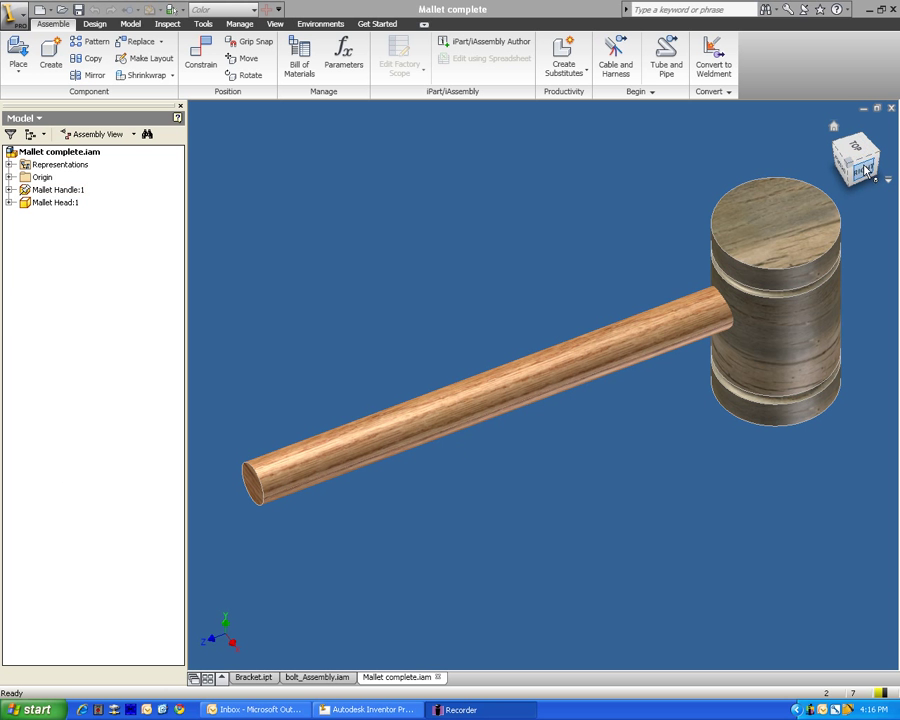
mouse_move(866, 172)
left_mouse_down()
mouse_move(849, 126)
mouse_move(820, 103)
mouse_move(745, 118)
mouse_move(570, 122)
left_mouse_up()
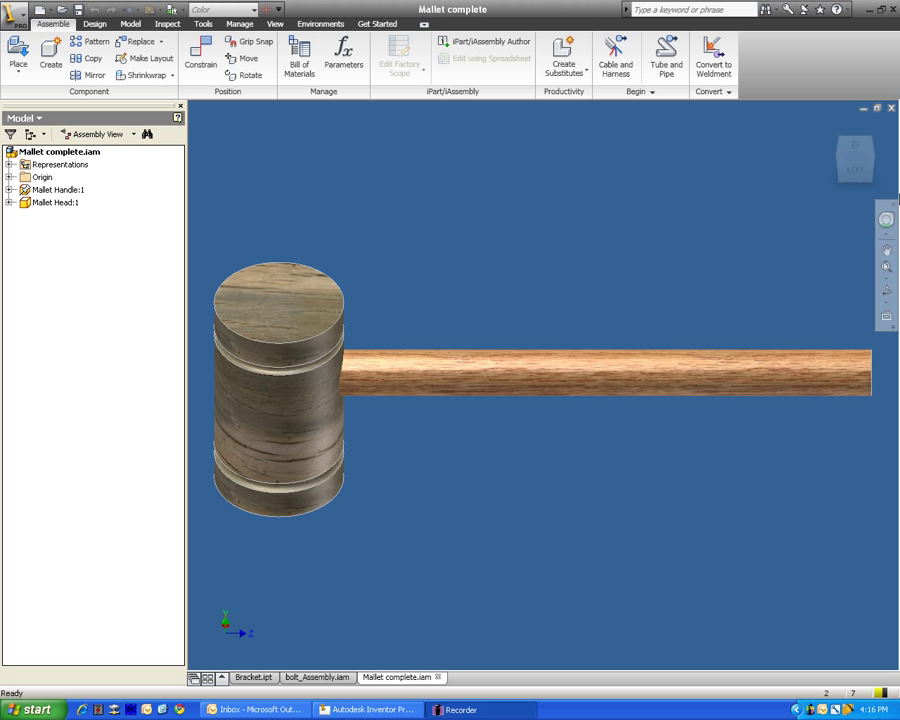
left_click_drag(852, 151, 851, 136)
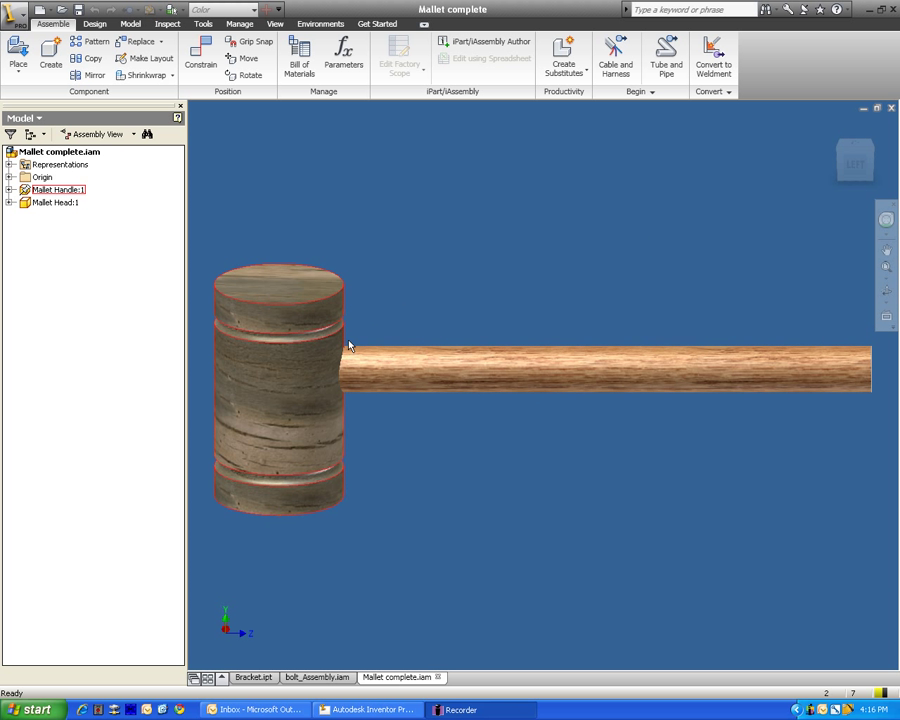
left_click_drag(870, 176, 834, 178)
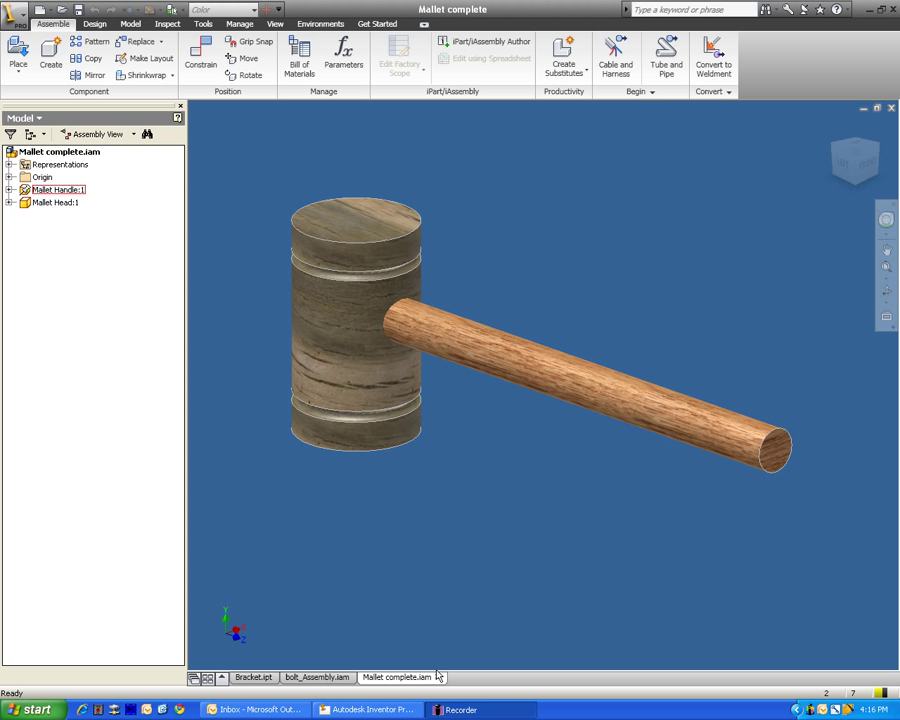
Create a new part and sketch a tall rectangle around the origin, its lower-right corner at about 0.25 in, -1.21 in.
left_click(40, 10)
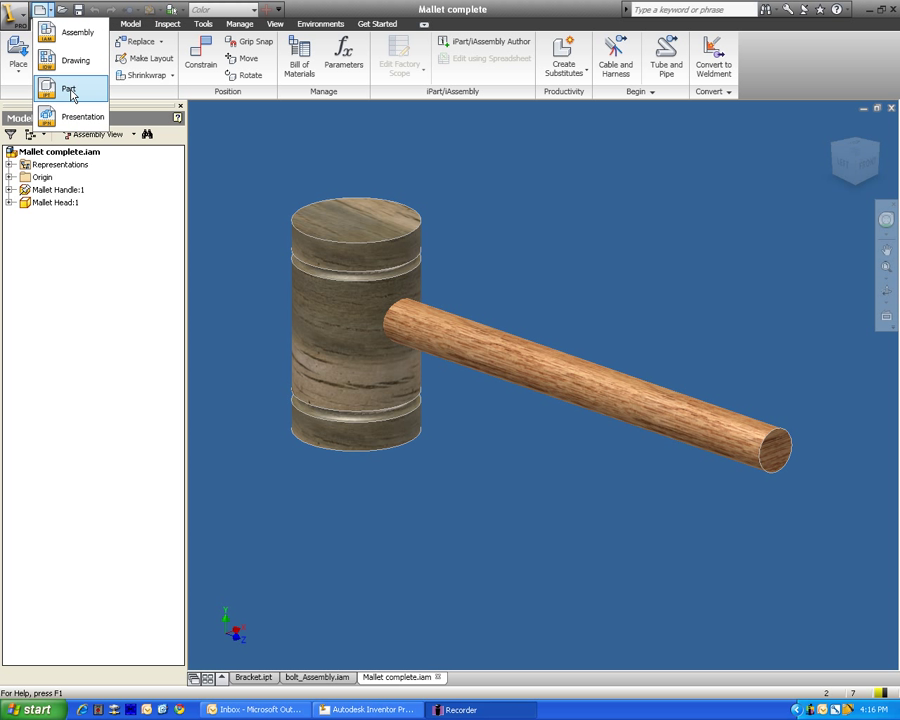
left_click(70, 89)
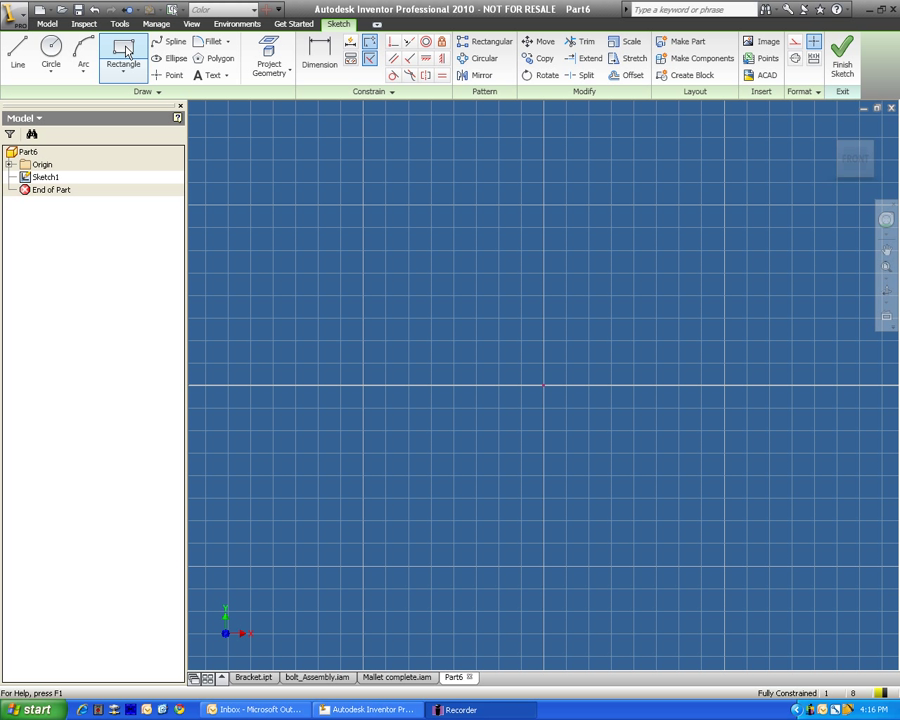
left_click(384, 196)
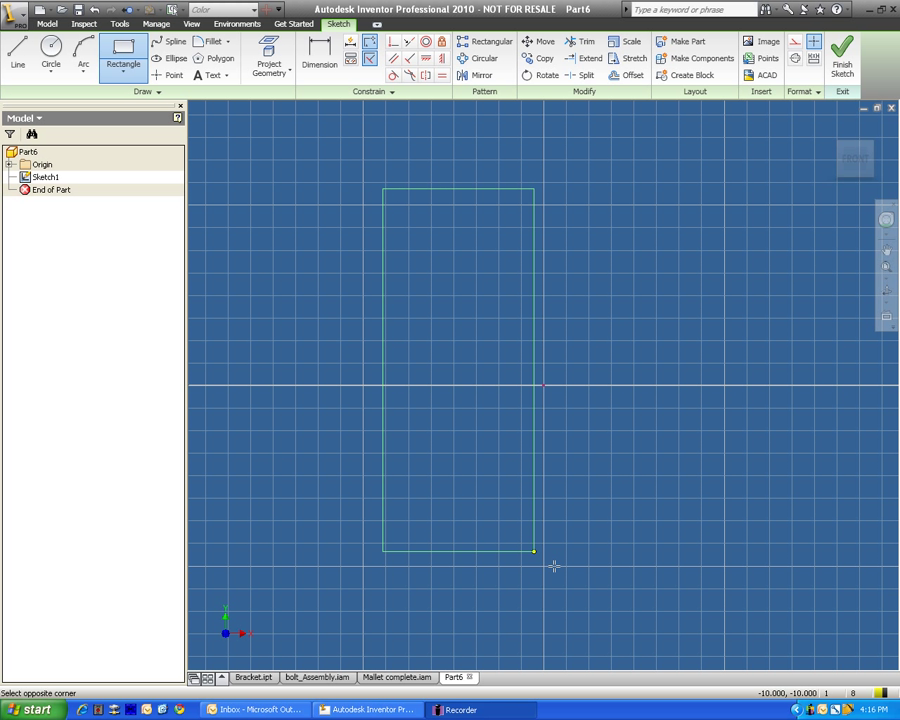
left_click(589, 601)
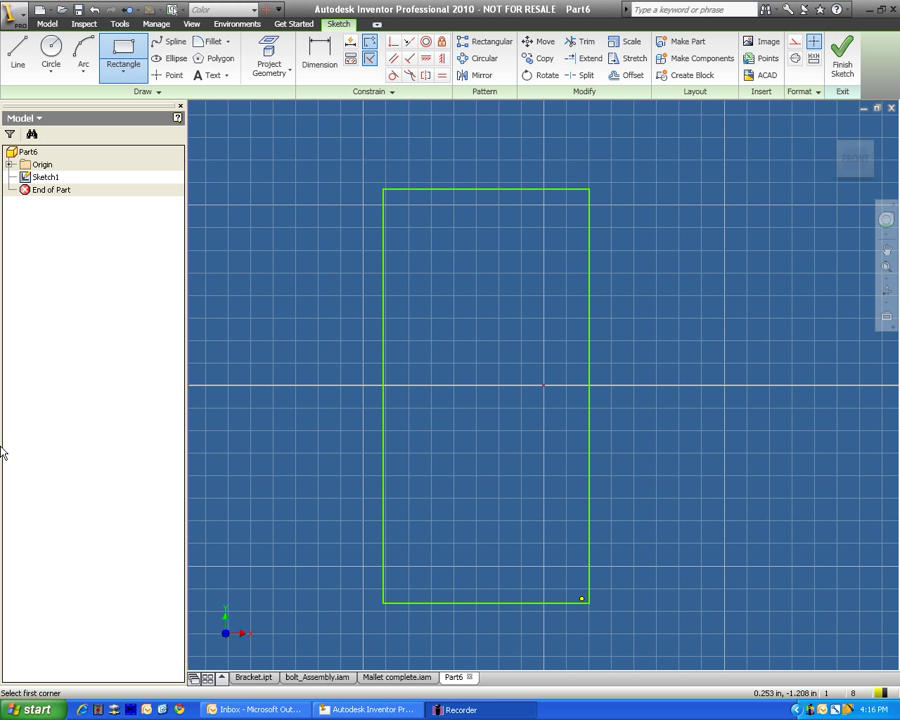
Sketch two small circles centred on the rectangle's right edge, one near each end, the lower one about 0.07 in in radius.
left_click(50, 50)
left_click(589, 228)
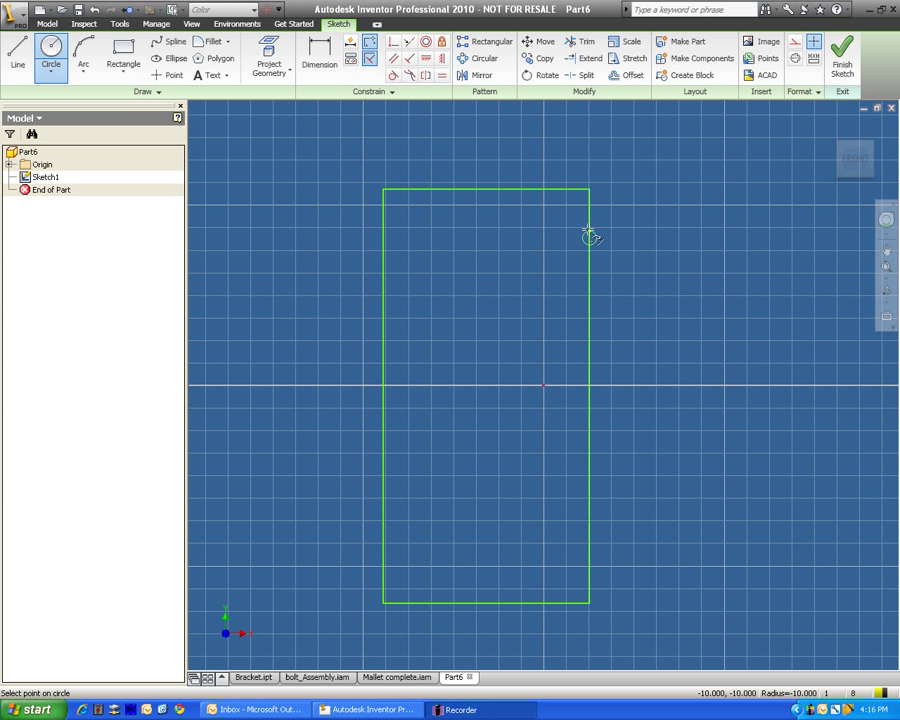
left_click(598, 247)
left_click(589, 555)
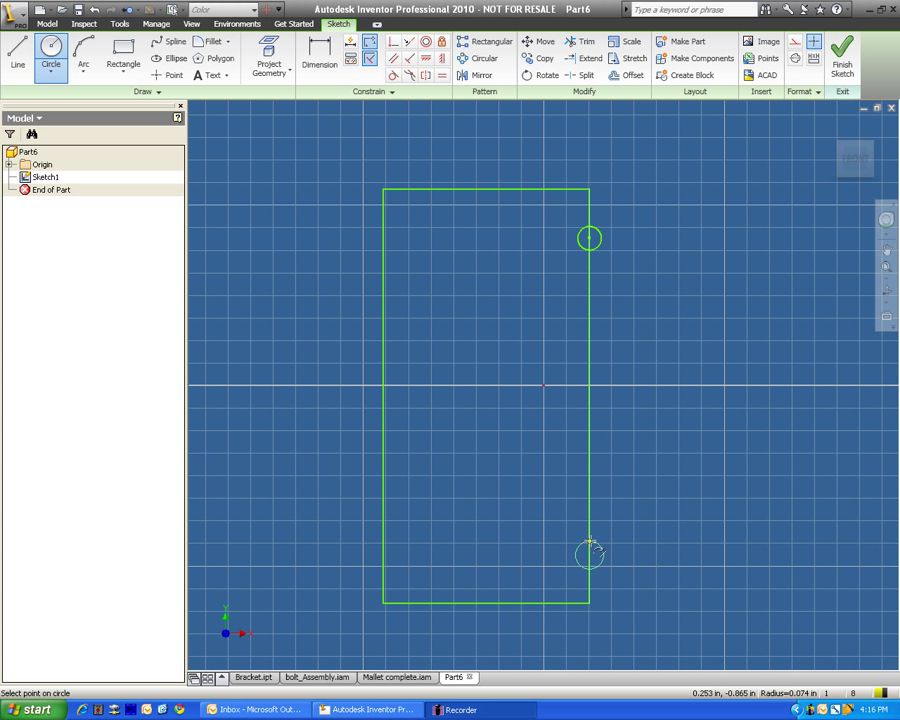
left_click(601, 562)
left_click(395, 678)
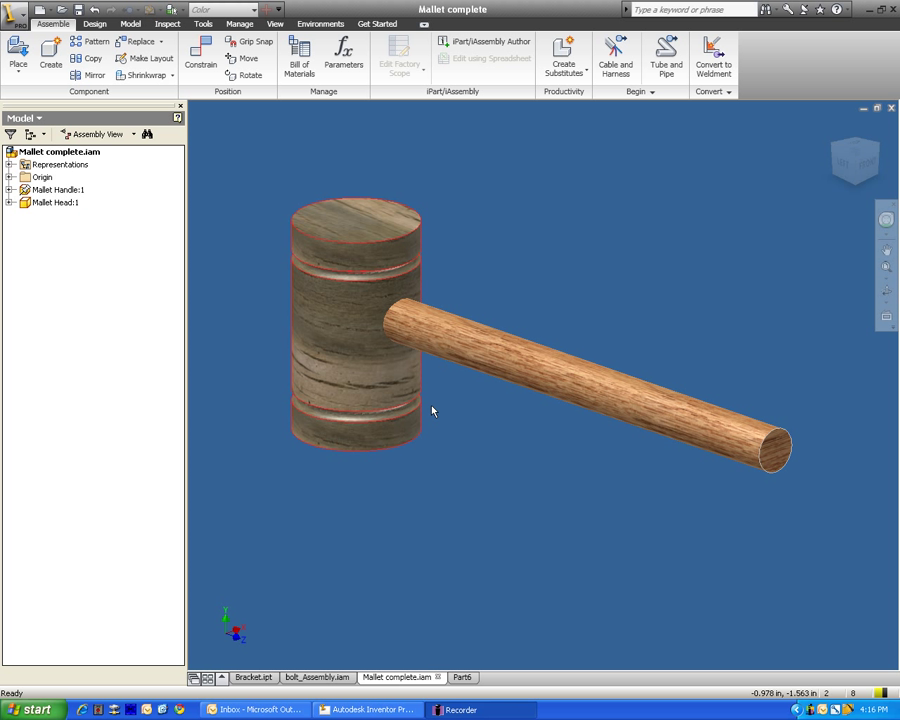
left_click(461, 678)
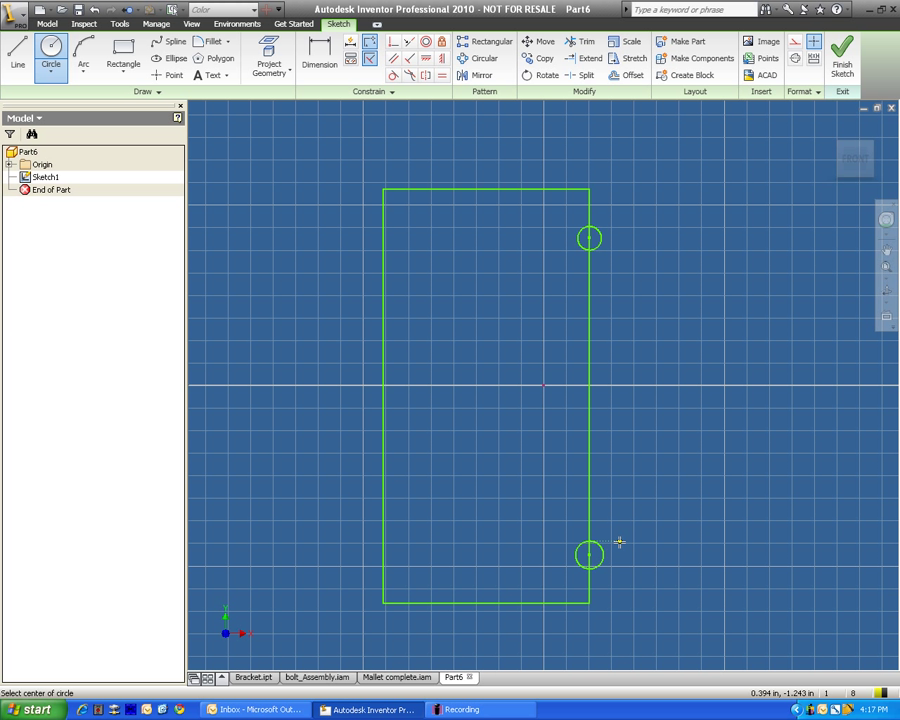
key("ctrl+z")
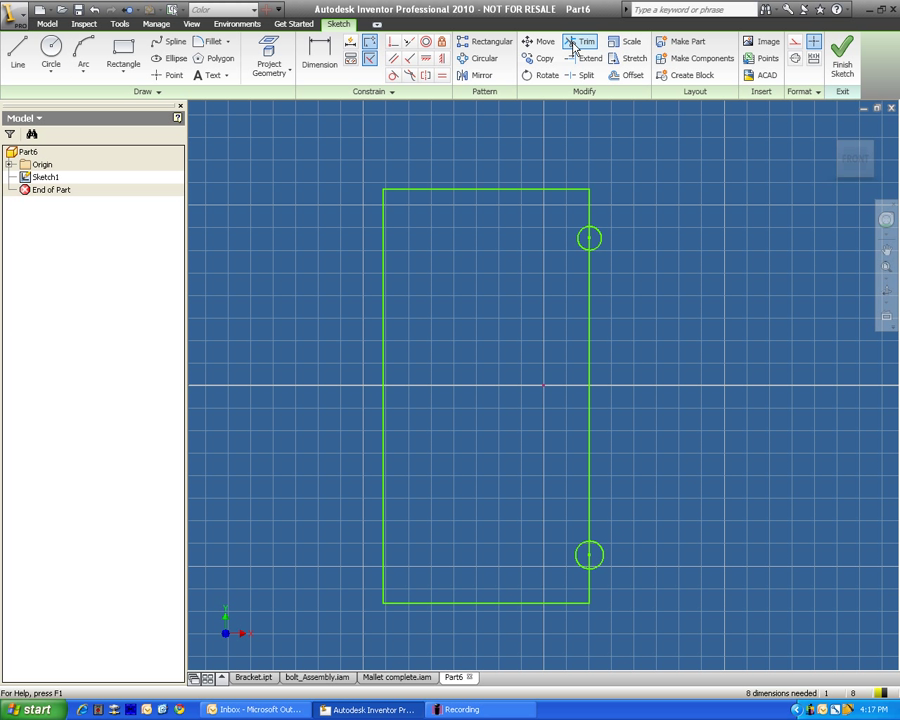
Trim the circles' outer halves and the edge segments inside them to leave two semicircular notches, and finish the sketch.
left_click(578, 44)
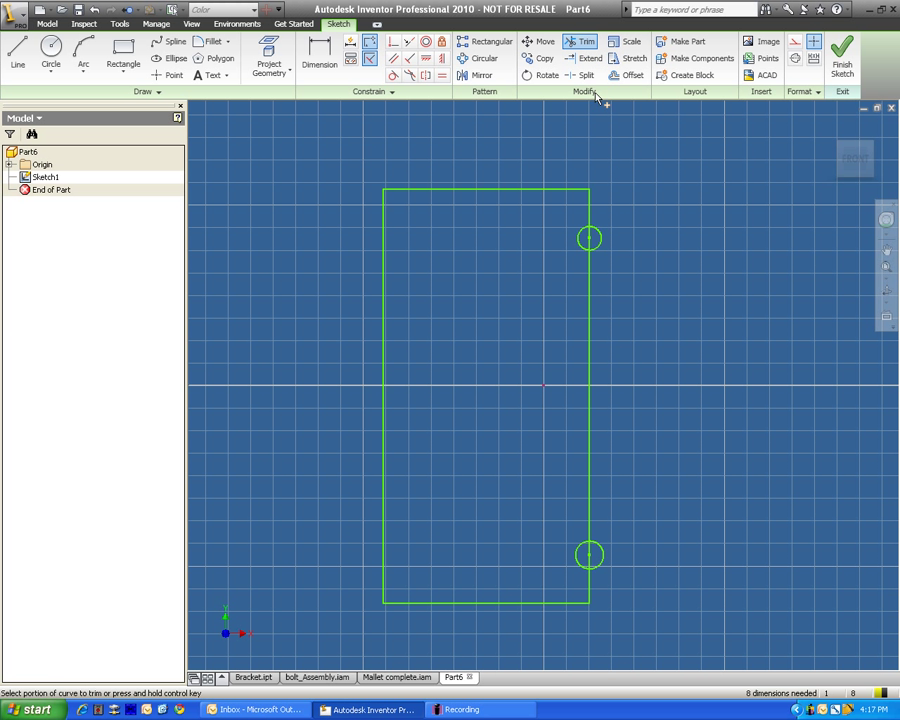
left_click(599, 241)
left_click(600, 561)
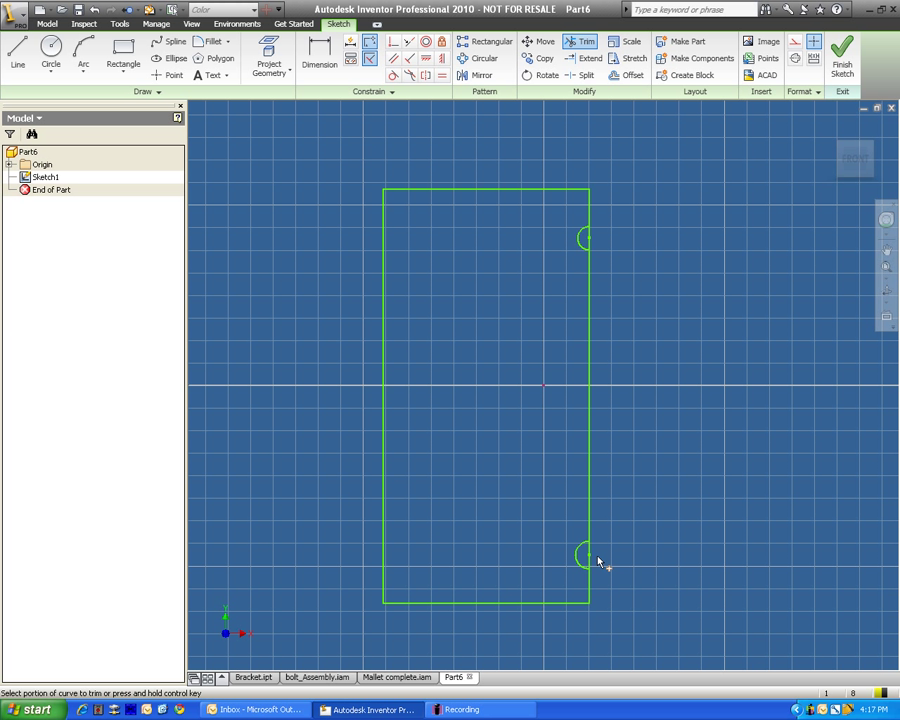
left_click(590, 557)
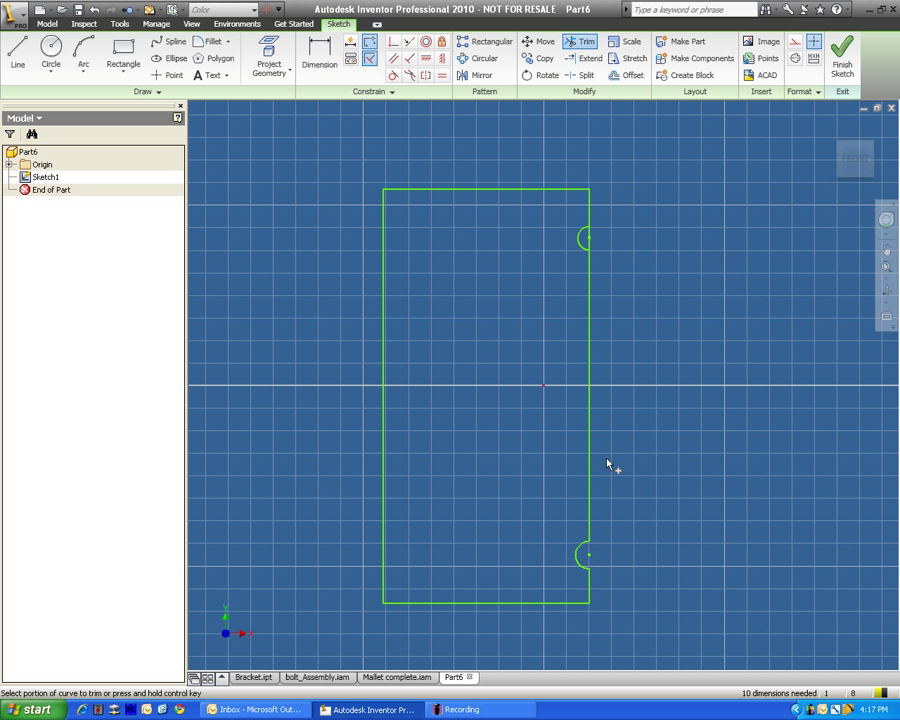
left_click(590, 243)
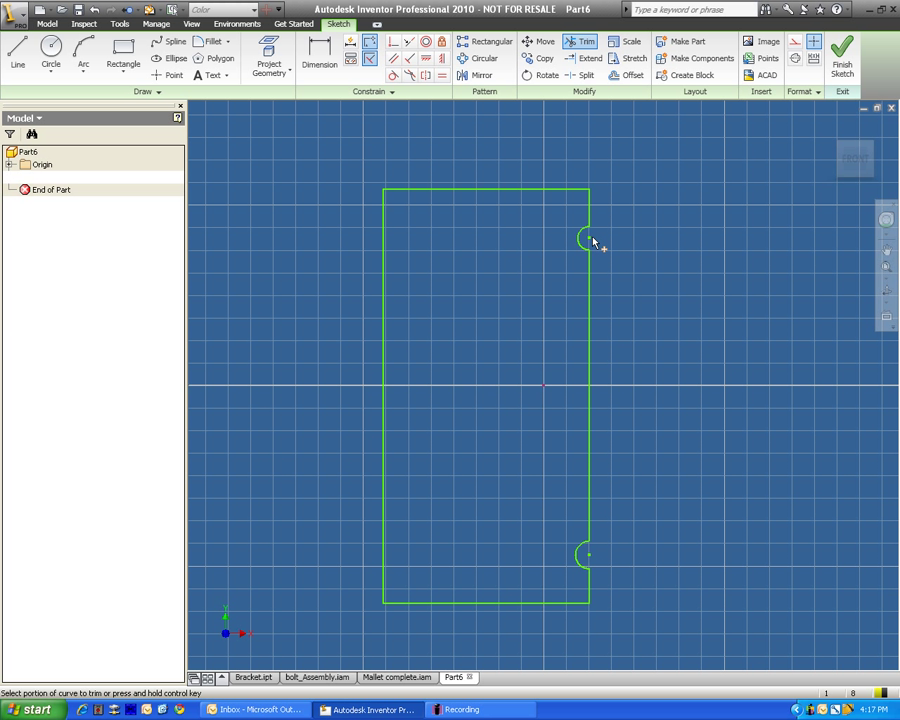
left_click(842, 52)
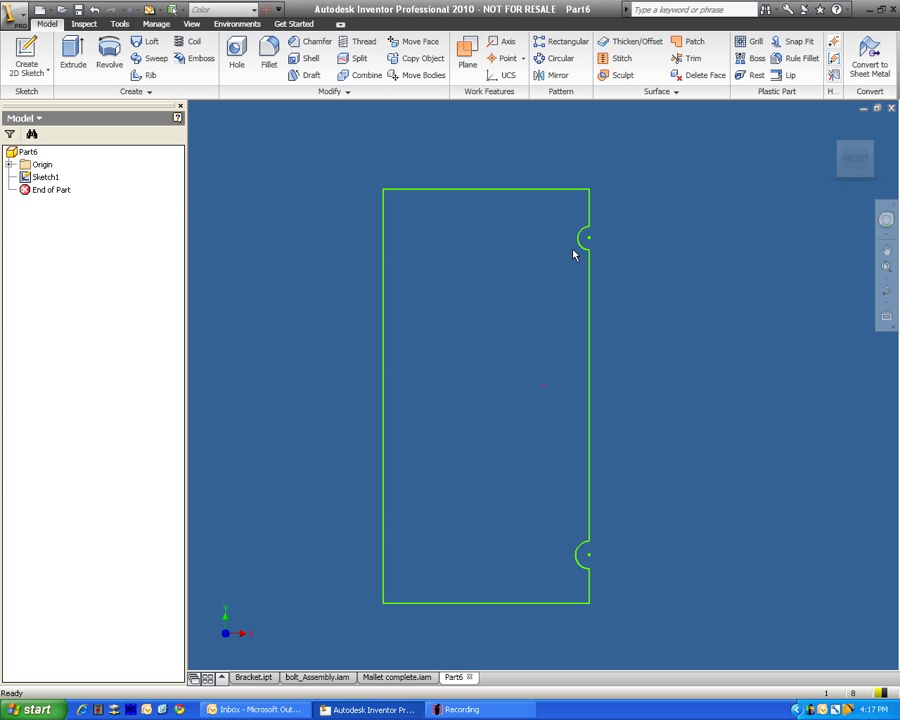
Revolve the notched profile as a solid with Full extents around its long left edge.
mouse_move(858, 160)
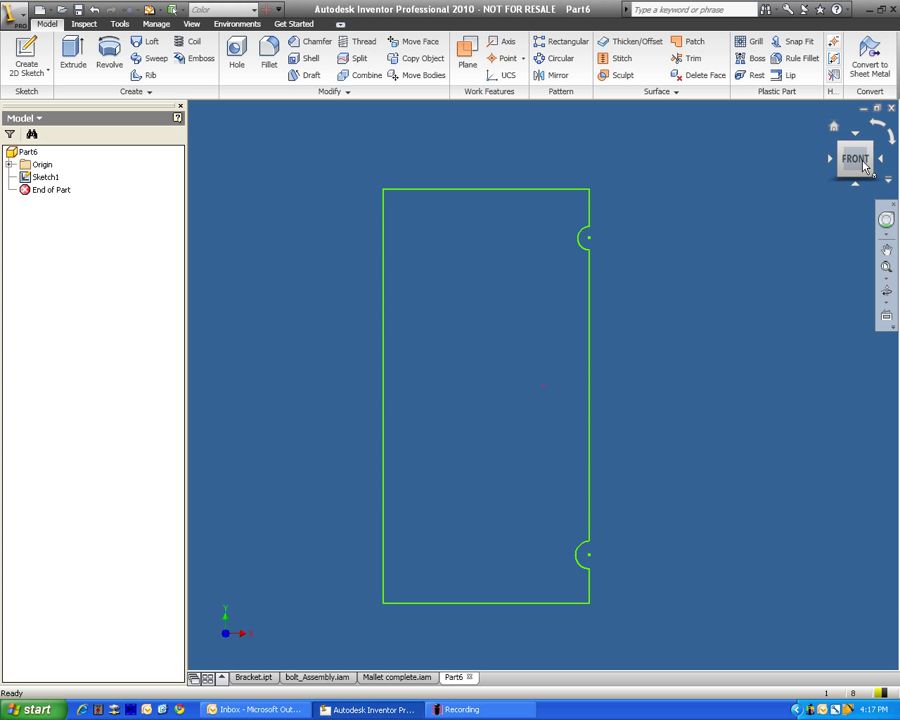
left_click(834, 128)
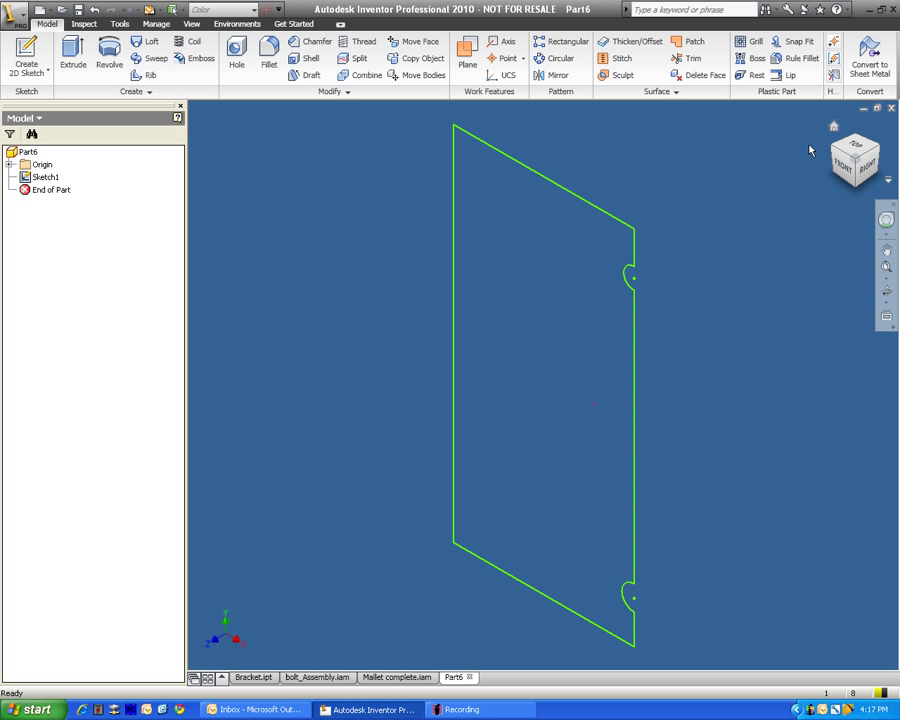
left_click(108, 55)
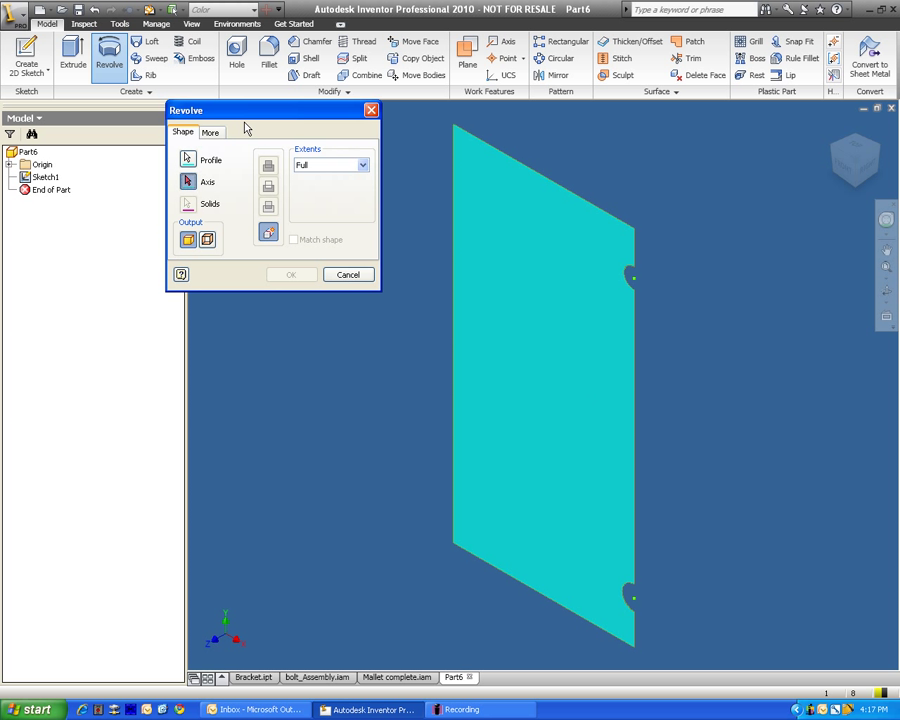
left_click_drag(248, 113, 163, 108)
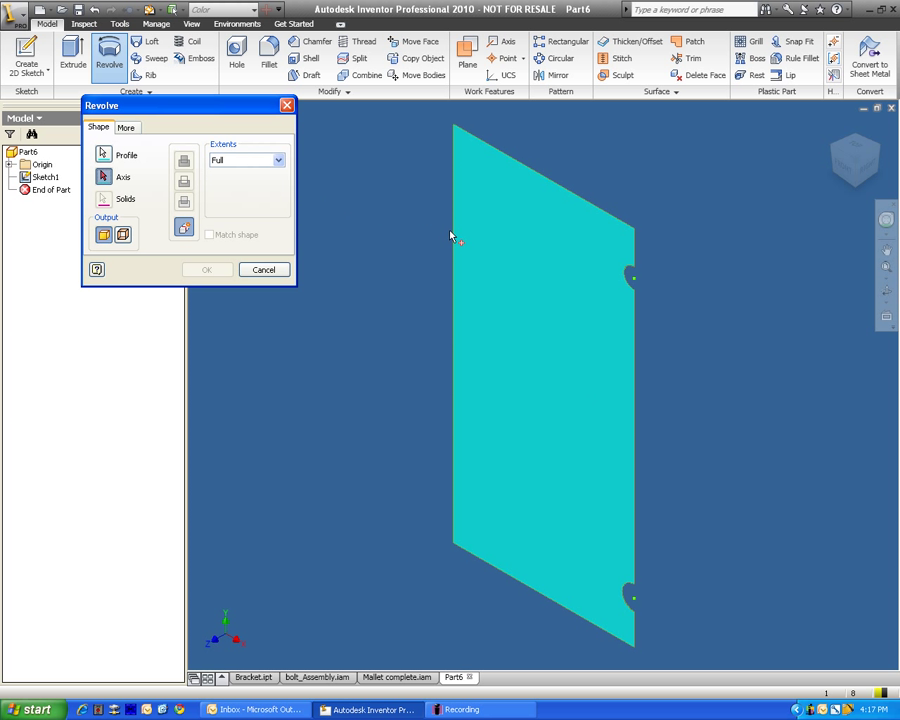
left_click(455, 180)
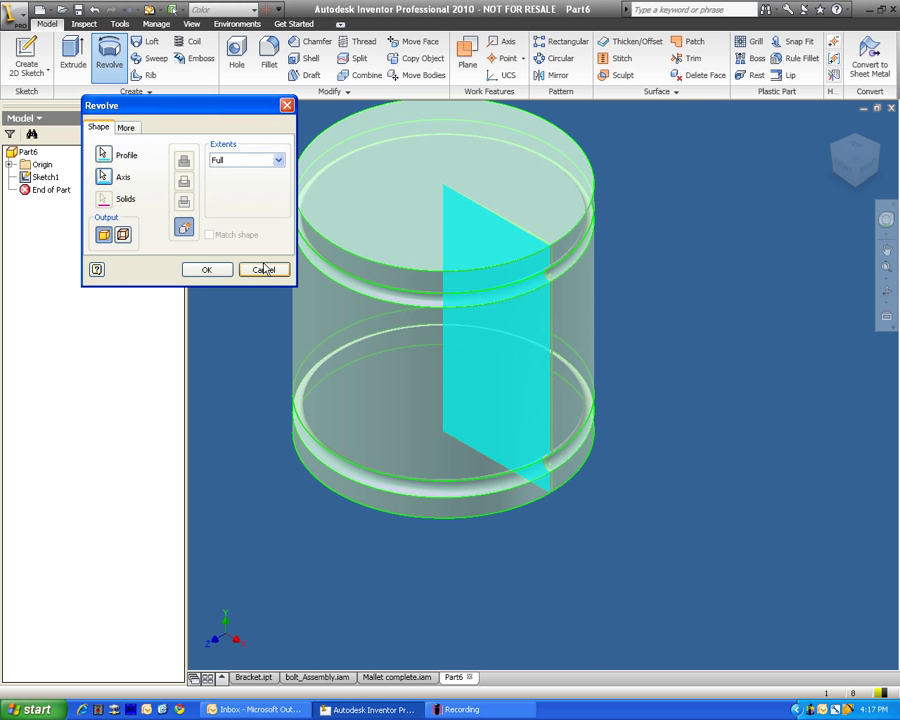
left_click(201, 274)
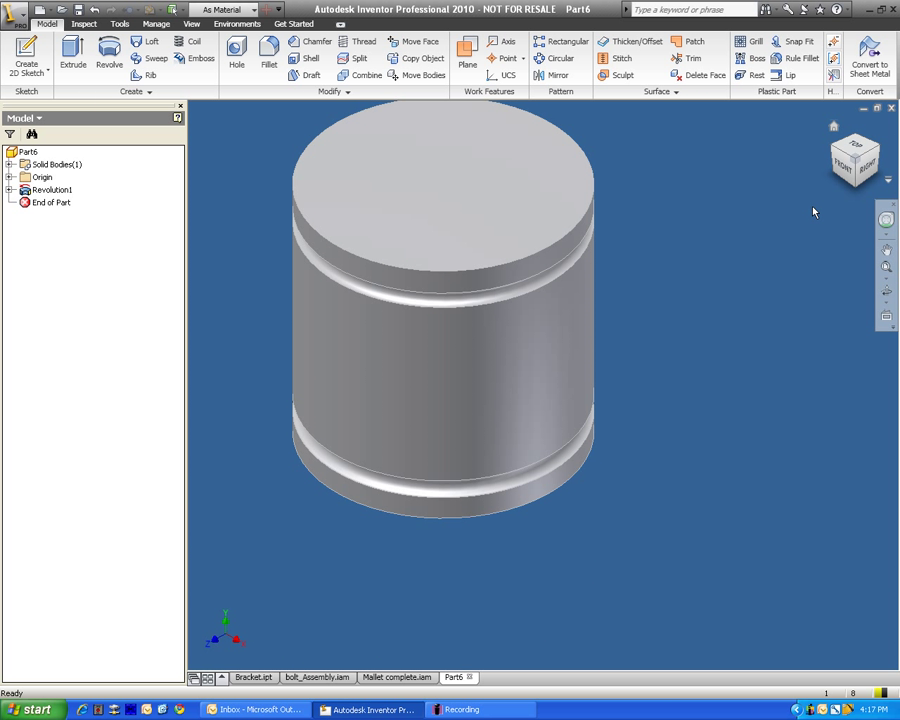
left_click_drag(854, 178, 841, 175)
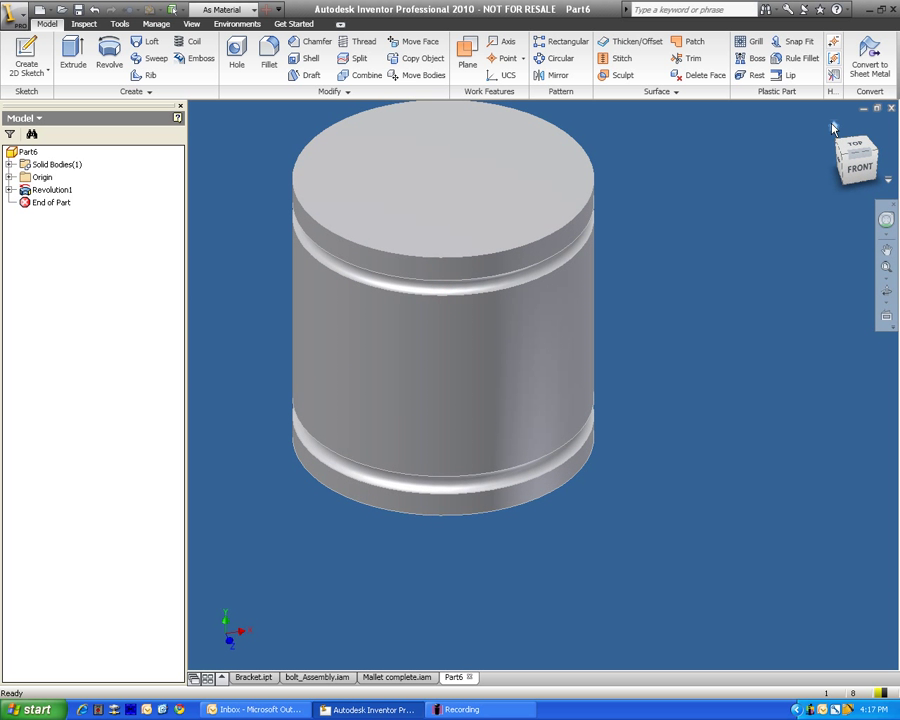
left_click(858, 172)
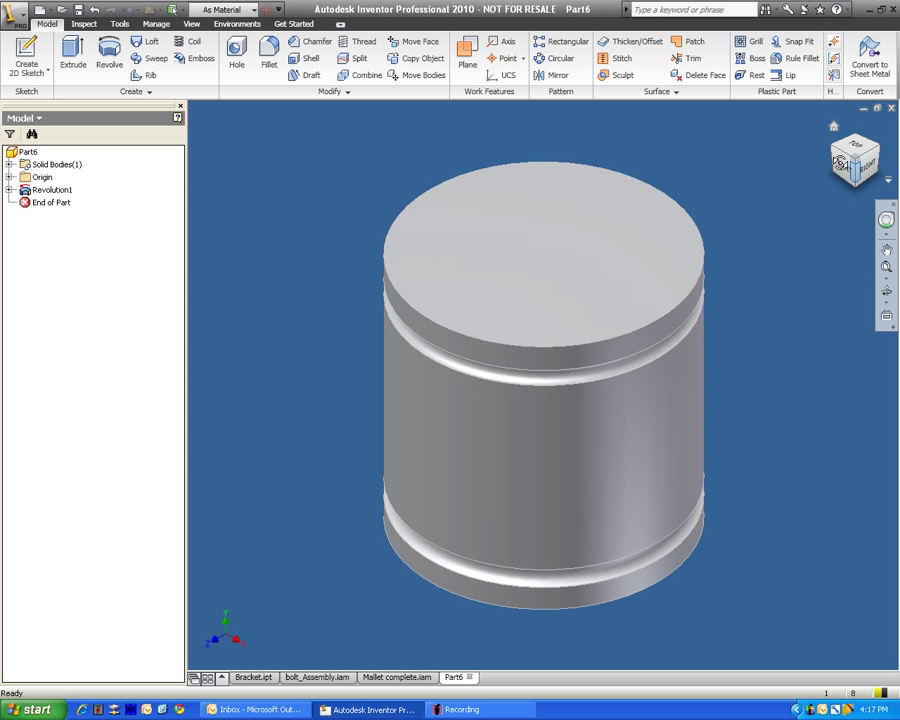
left_click(858, 172)
mouse_move(856, 174)
left_mouse_down()
mouse_move(825, 190)
mouse_move(766, 171)
left_mouse_up()
left_click_drag(825, 168, 852, 175)
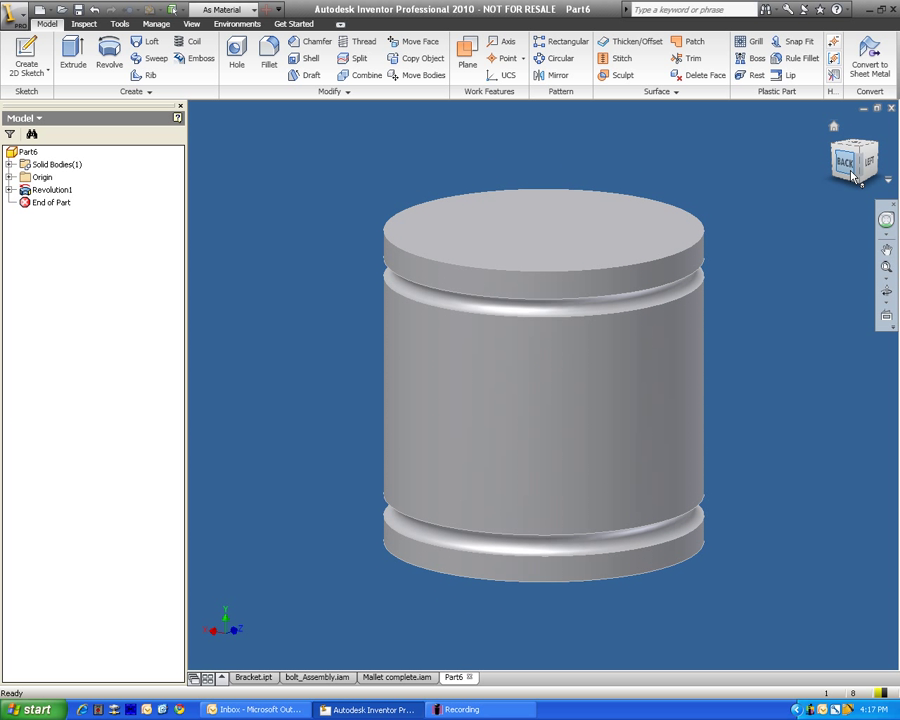
left_click(24, 47)
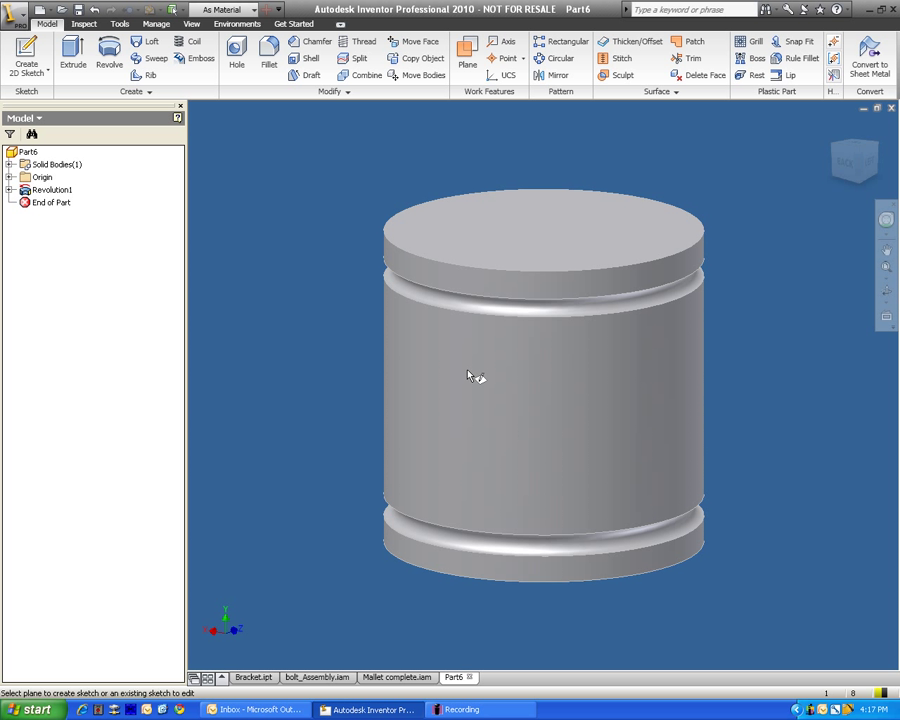
left_click(834, 127)
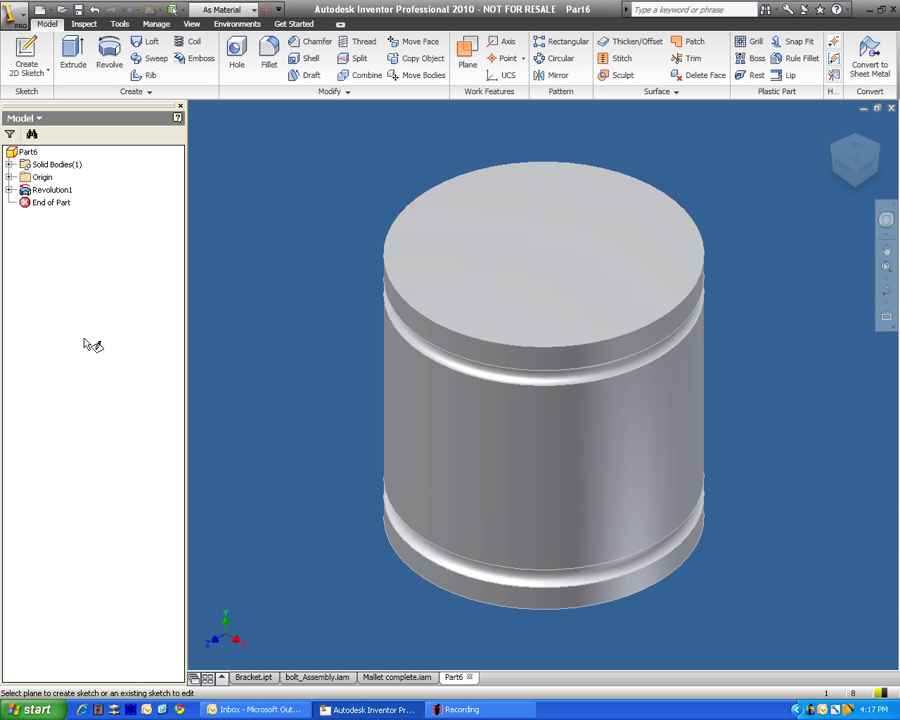
left_click(466, 65)
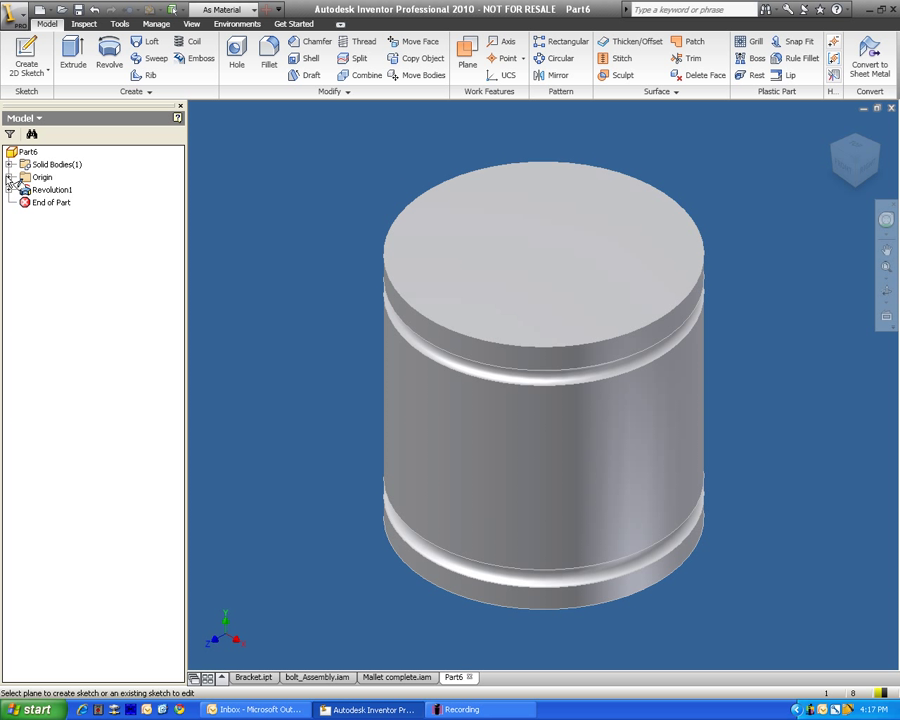
key("Escape")
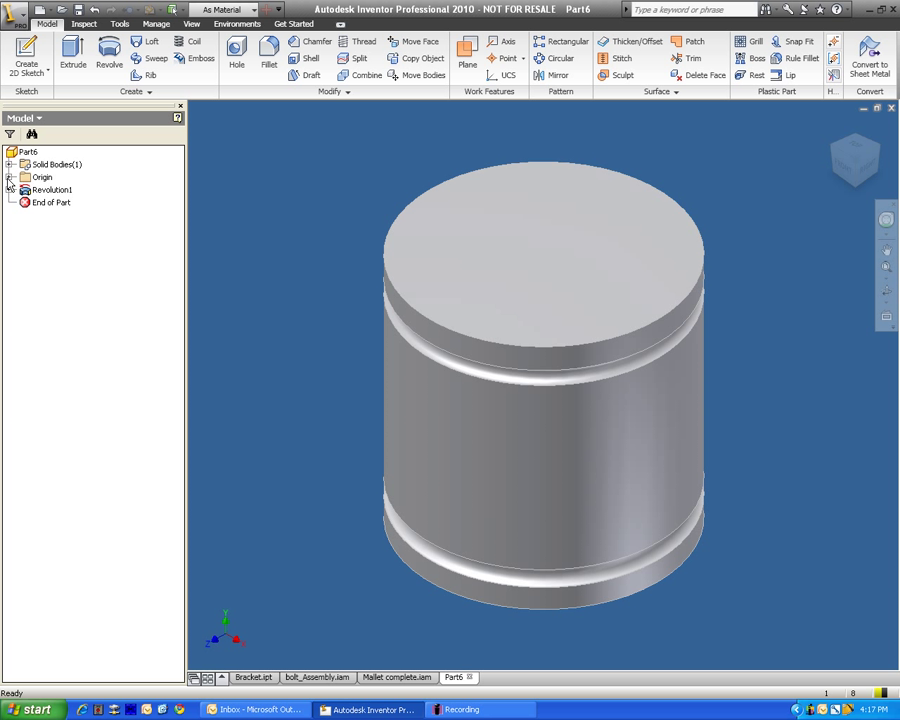
Create a work plane parallel to the origin YZ plane and tangent to the mallet head's cylindrical side face.
left_click(9, 178)
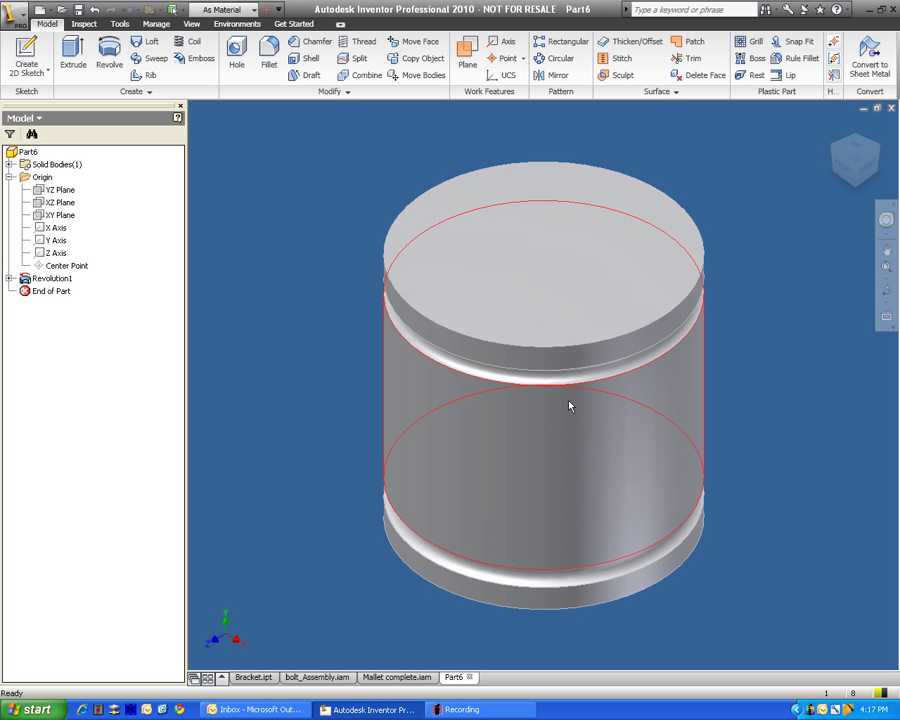
left_click(40, 191)
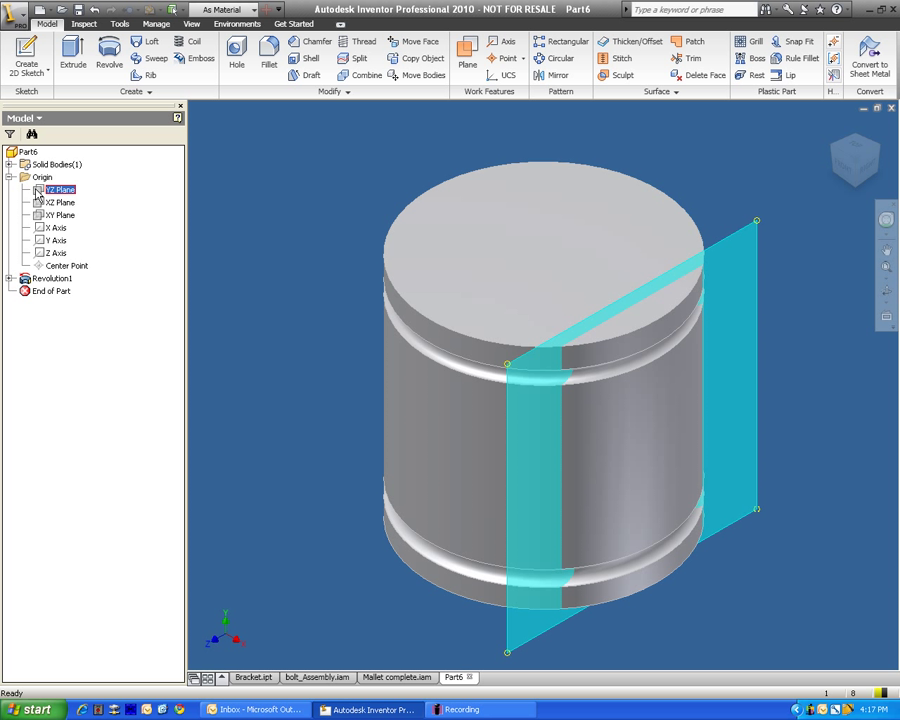
left_click(465, 60)
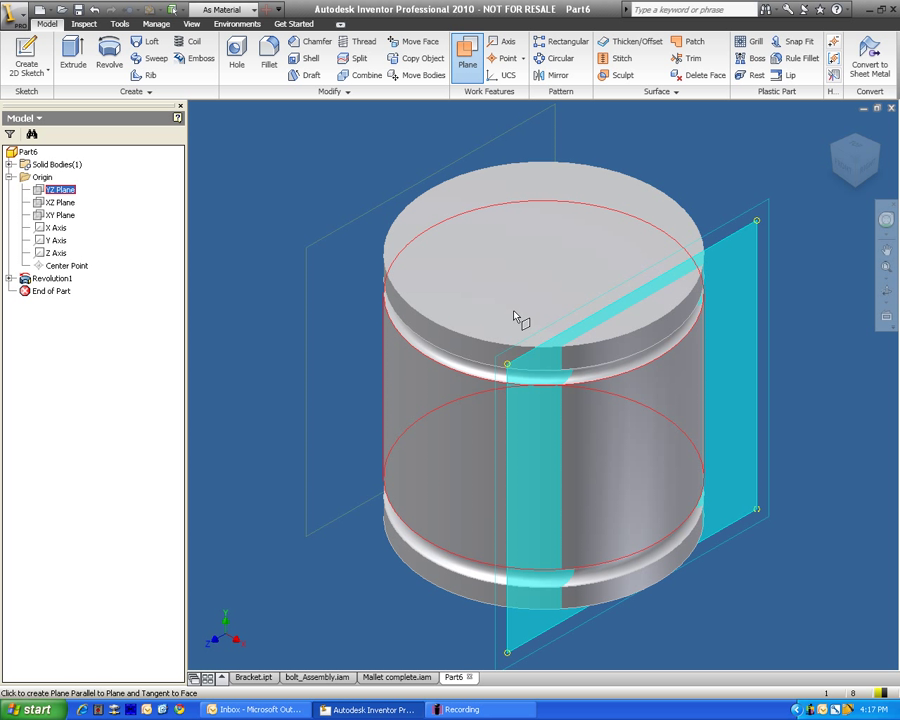
left_click(491, 381)
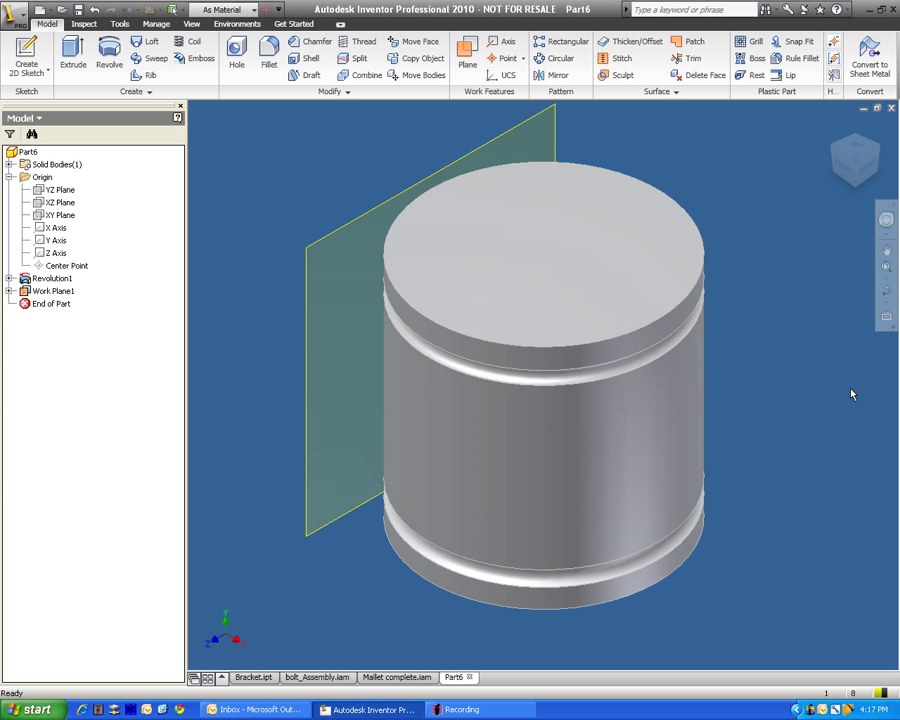
mouse_move(856, 163)
left_mouse_down()
mouse_move(898, 163)
mouse_move(774, 233)
left_mouse_up()
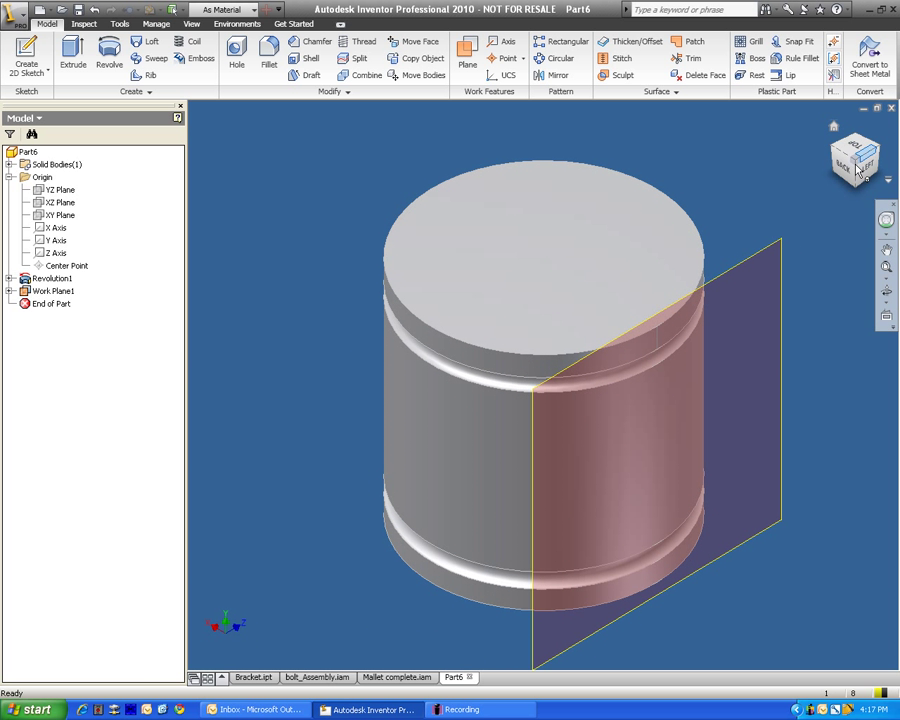
Undo the tangent work plane and recreate it parallel to the origin YZ plane, tangent to the mallet head's cylindrical side.
mouse_move(852, 173)
left_mouse_down()
mouse_move(879, 141)
mouse_move(896, 138)
mouse_move(898, 120)
mouse_move(897, 150)
mouse_move(836, 140)
left_mouse_up()
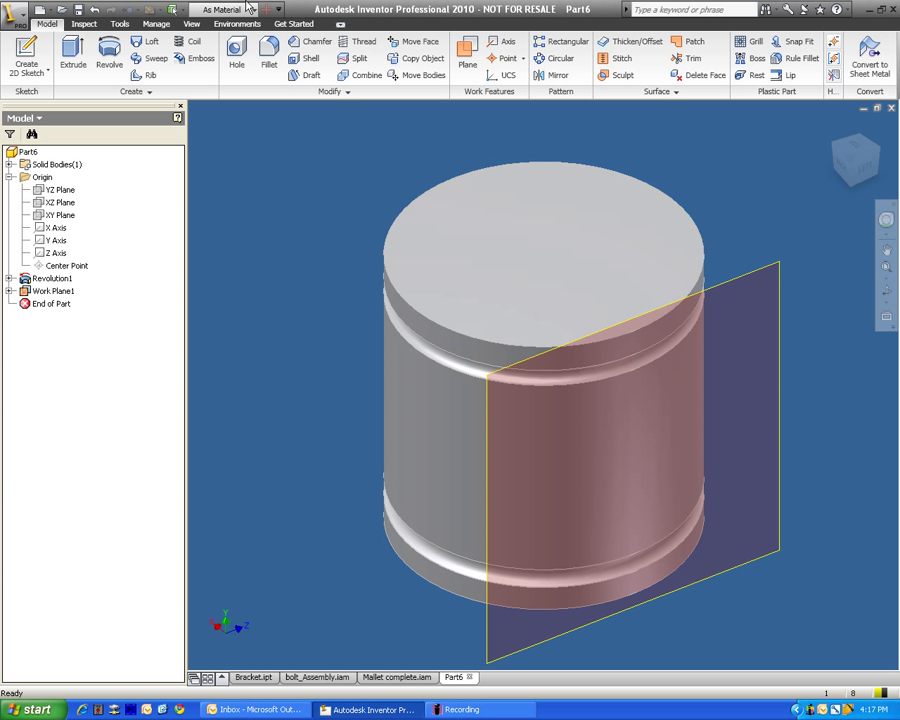
left_click(94, 10)
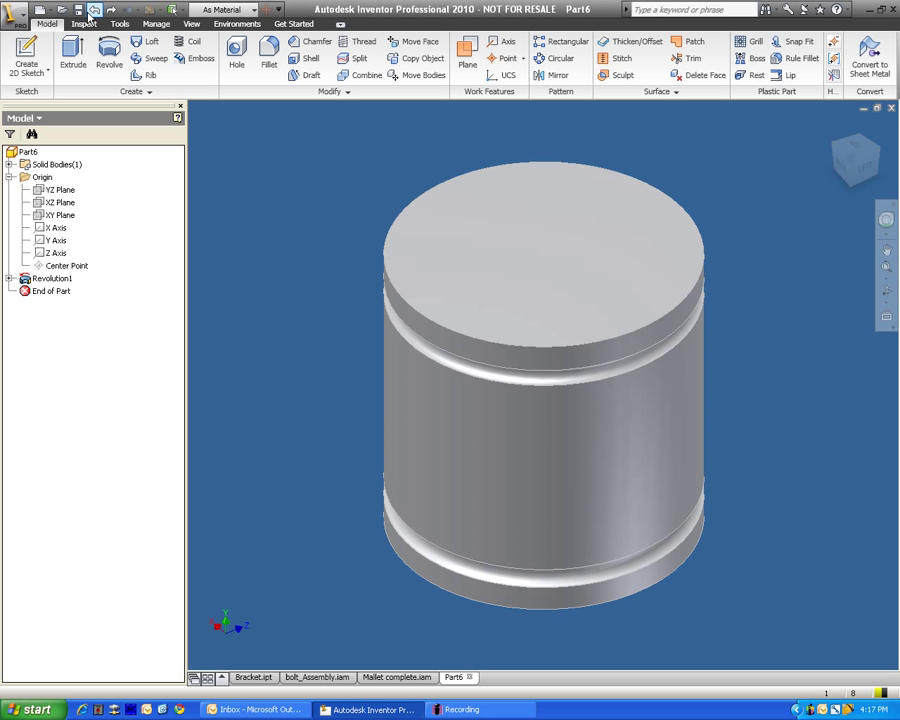
left_click(37, 195)
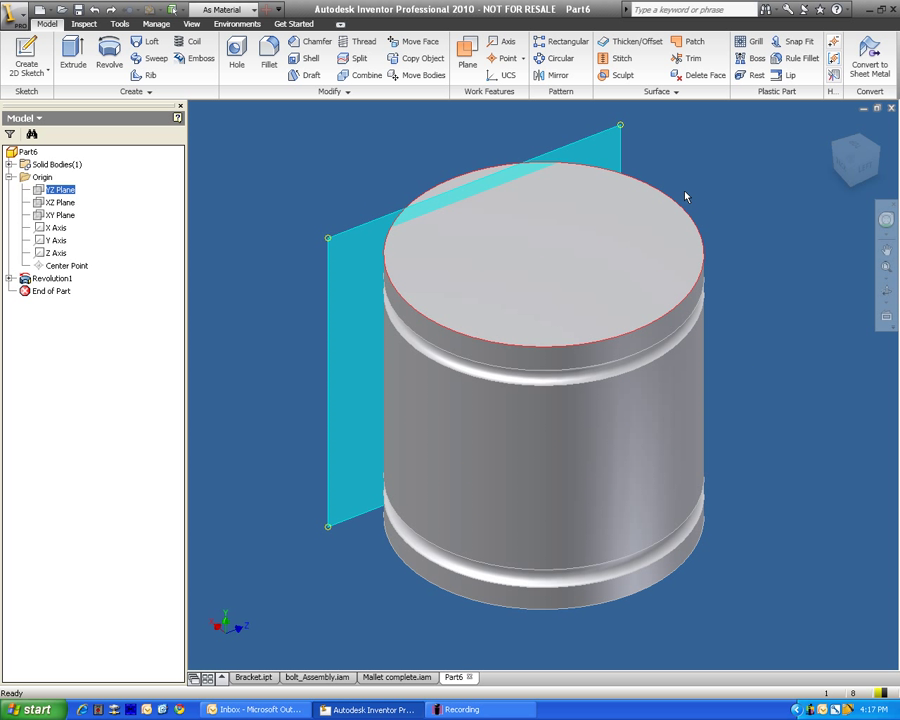
left_click_drag(848, 170, 825, 171)
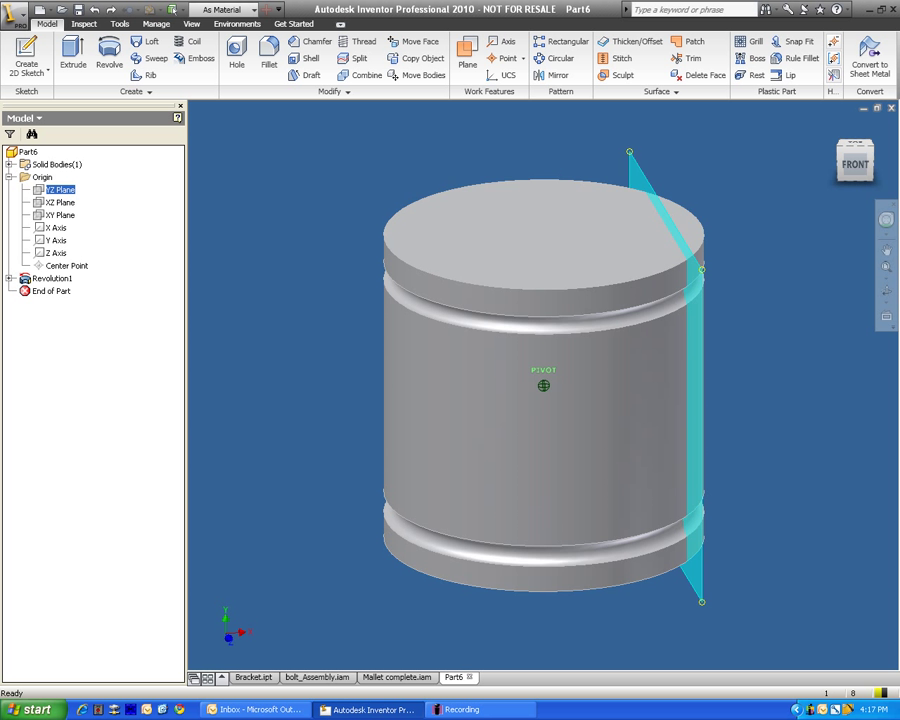
left_click_drag(862, 162, 798, 175)
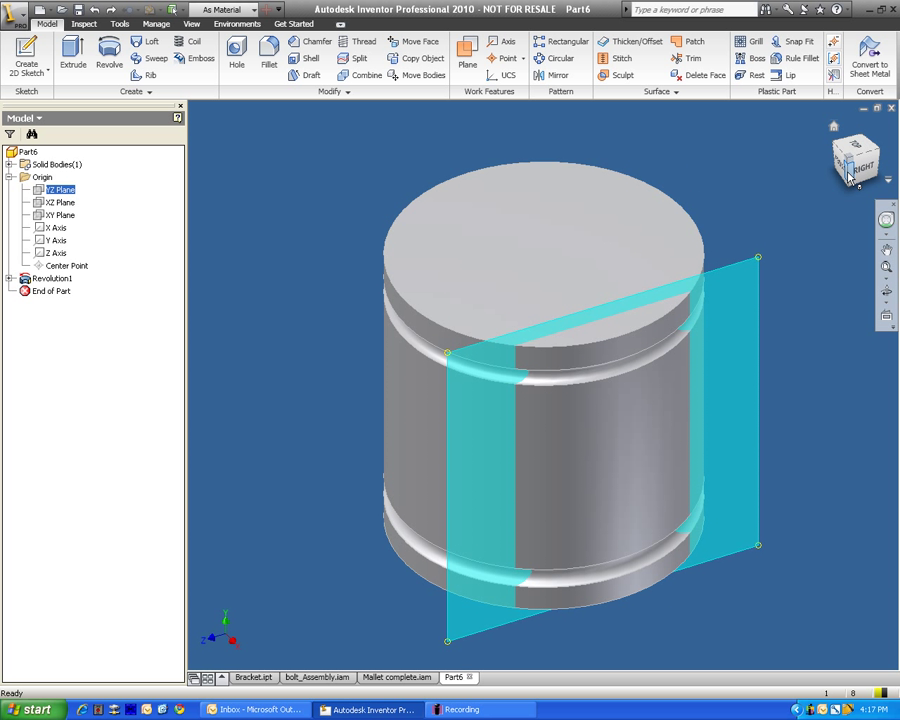
left_click(463, 52)
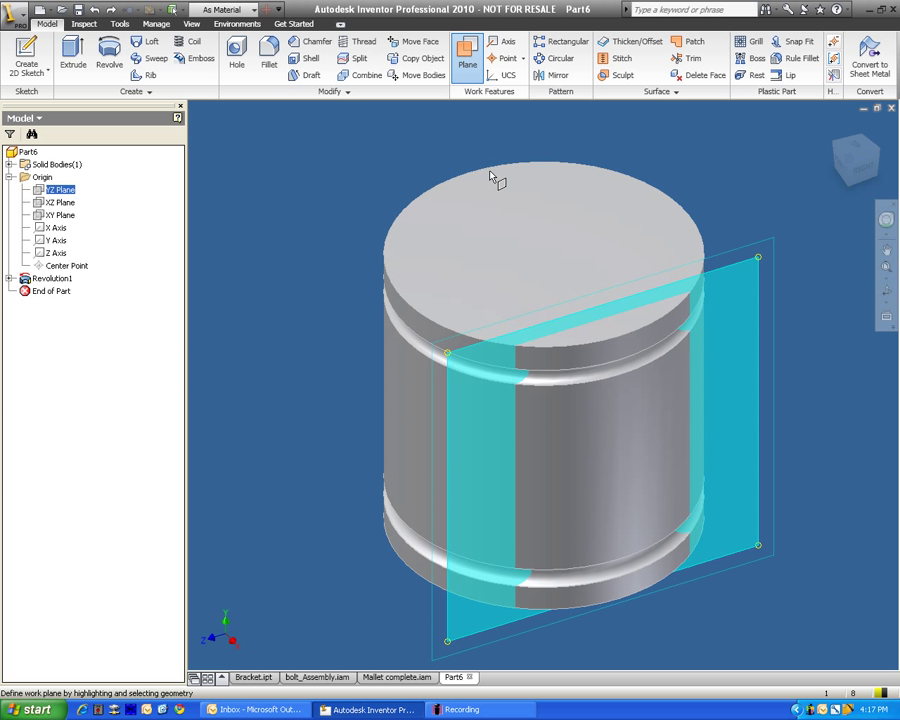
left_click(398, 340)
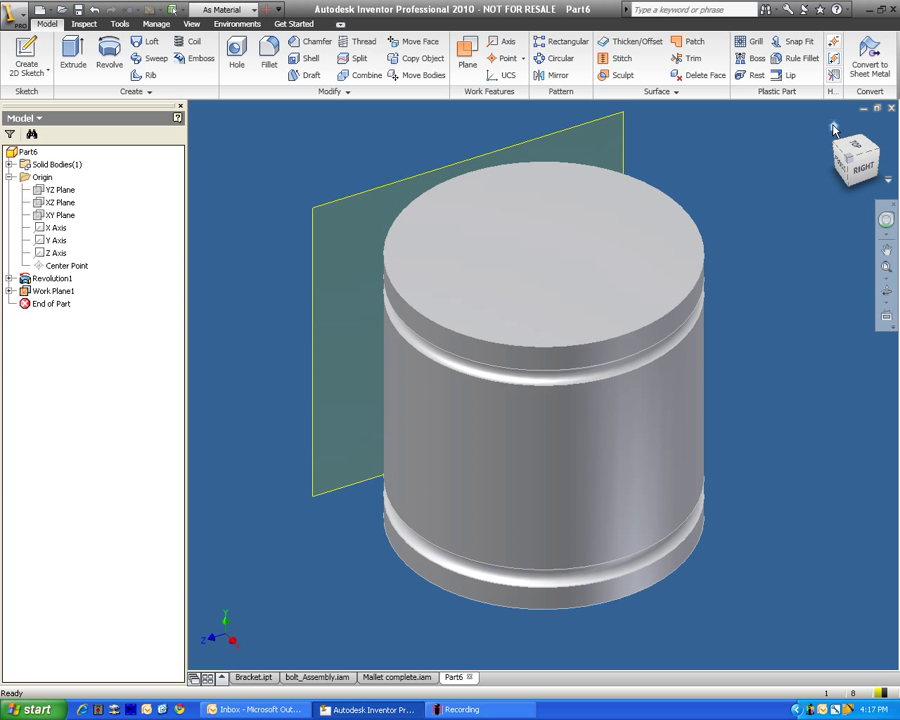
left_click(838, 168)
mouse_move(850, 170)
left_mouse_down()
mouse_move(899, 172)
mouse_move(880, 169)
left_mouse_up()
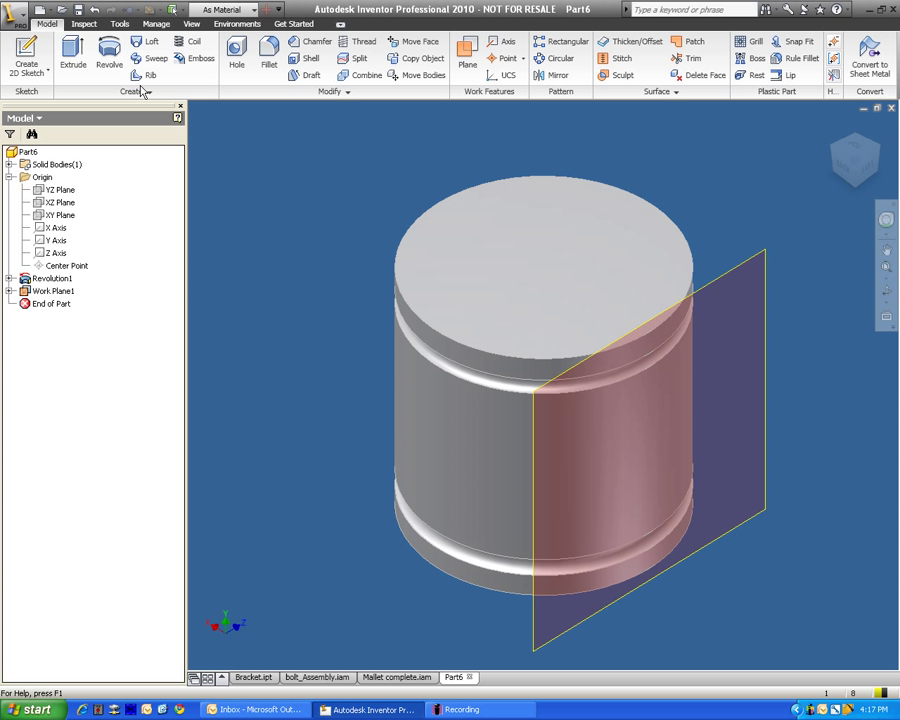
left_click(28, 54)
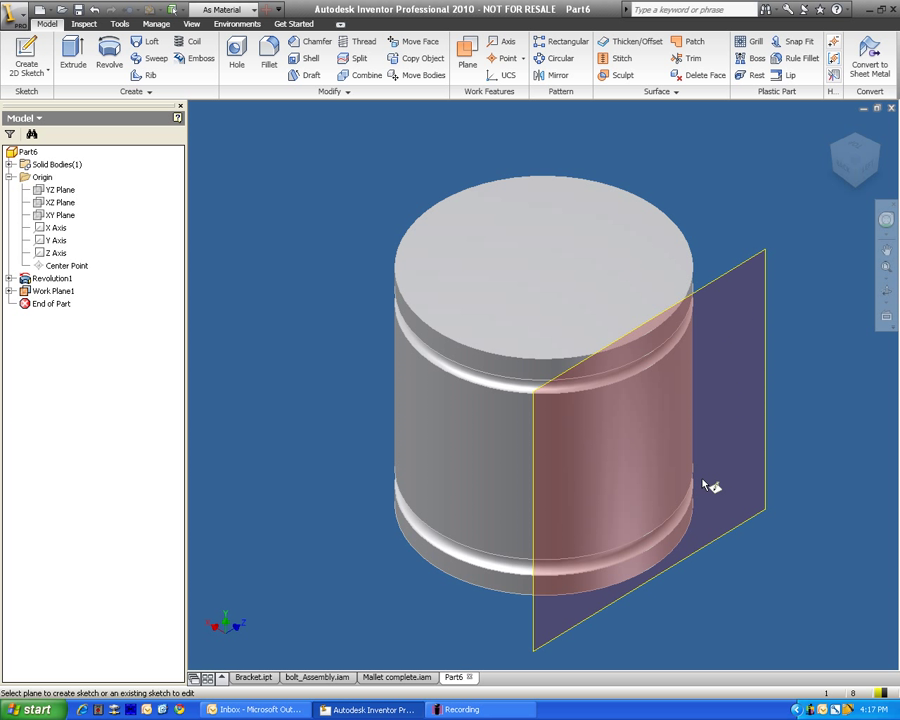
scroll(719, 491, "up", 3)
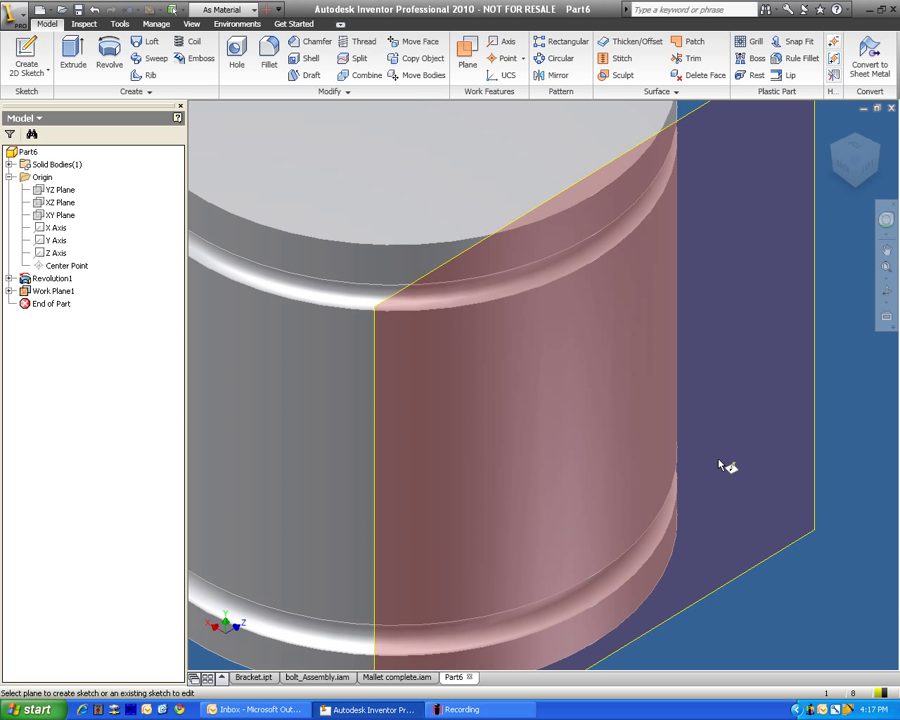
left_click(478, 406)
scroll(725, 413, "down", 3)
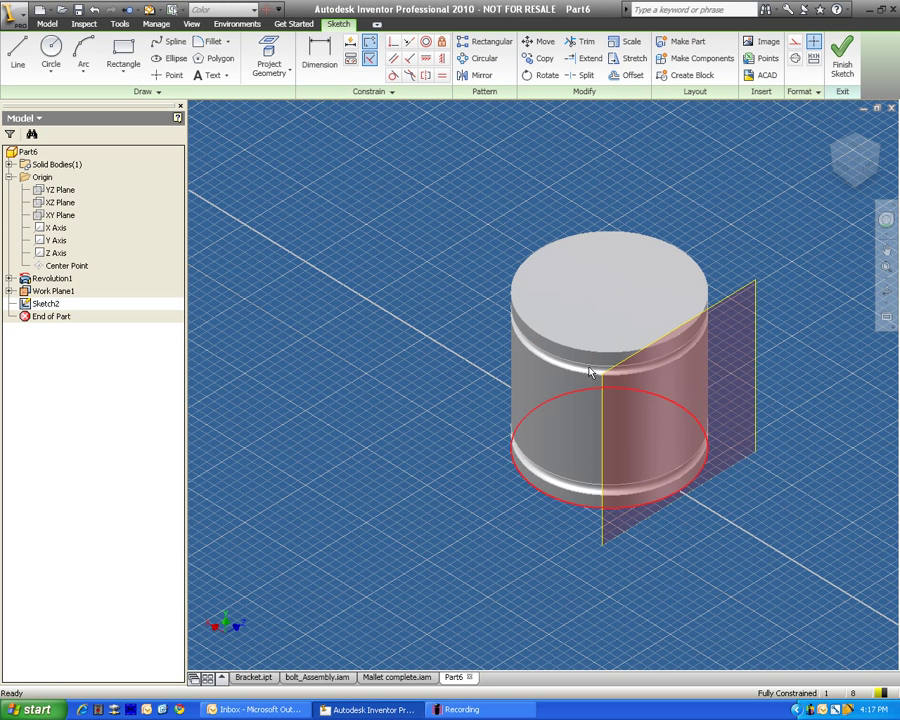
left_click(95, 10)
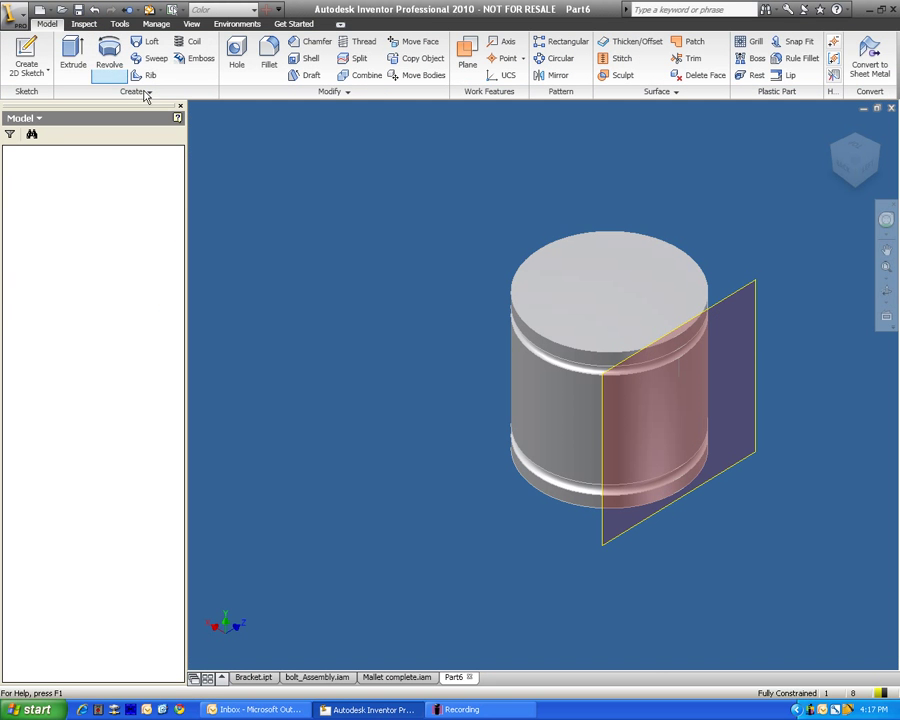
Sketch a point on the tangent work plane, centred across the head and slightly above mid-height, and finish the sketch.
left_click(28, 60)
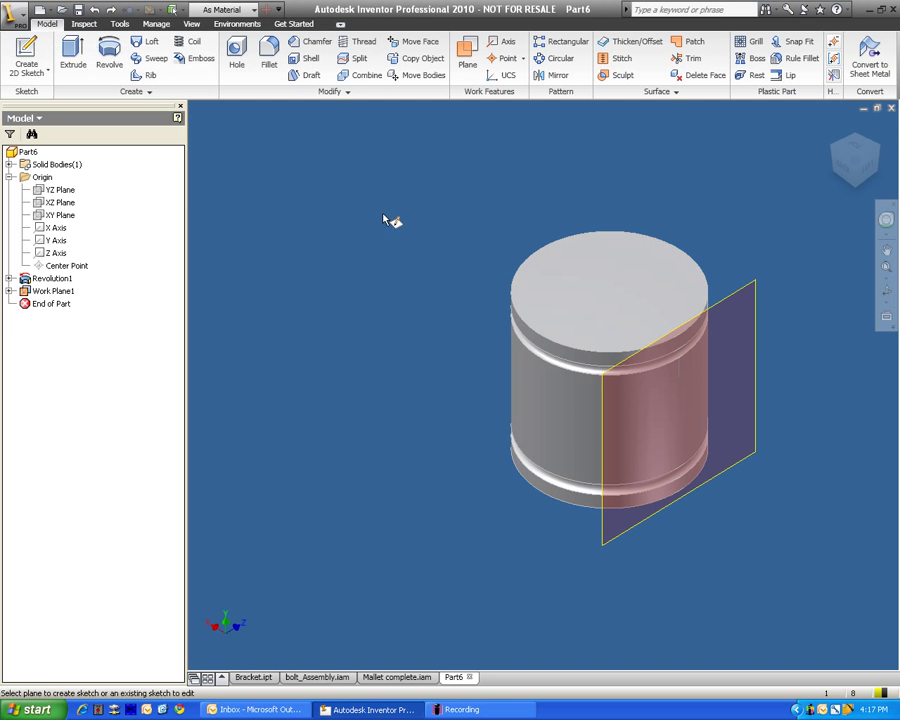
left_click(750, 288)
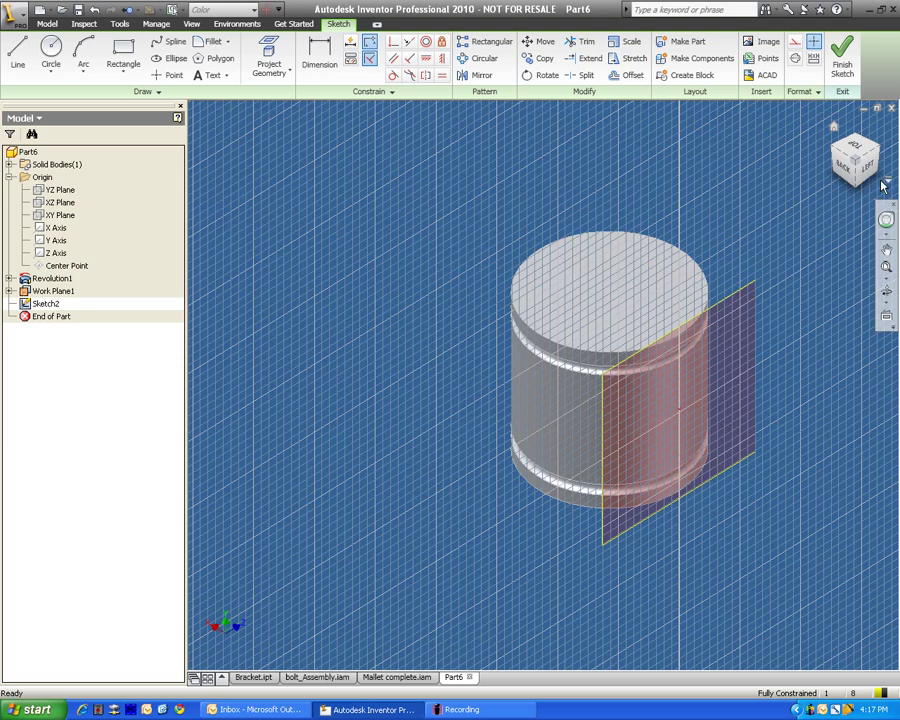
left_click(841, 174)
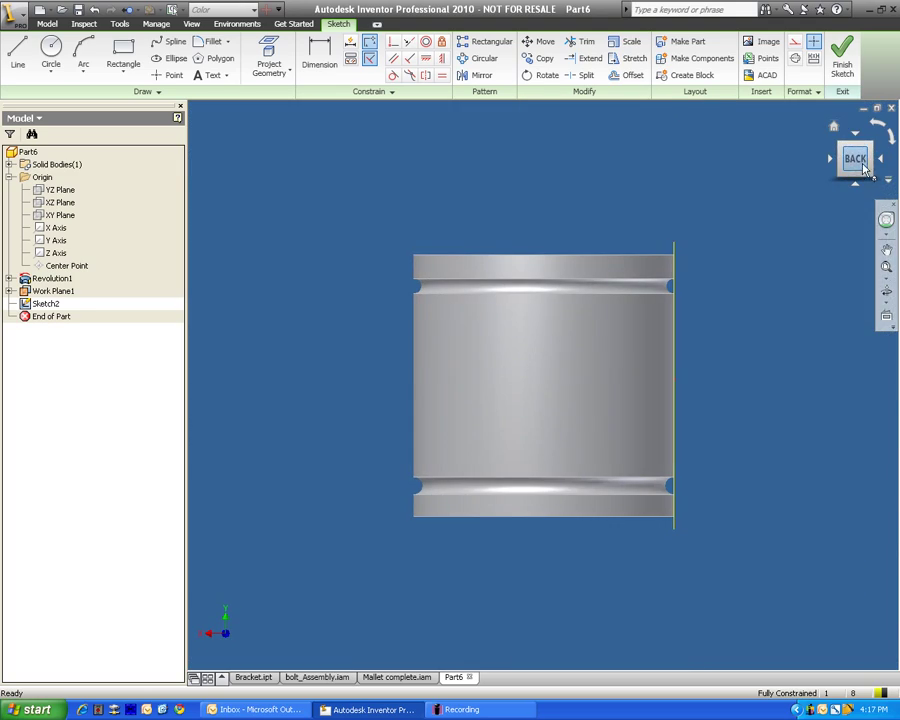
left_click(858, 146)
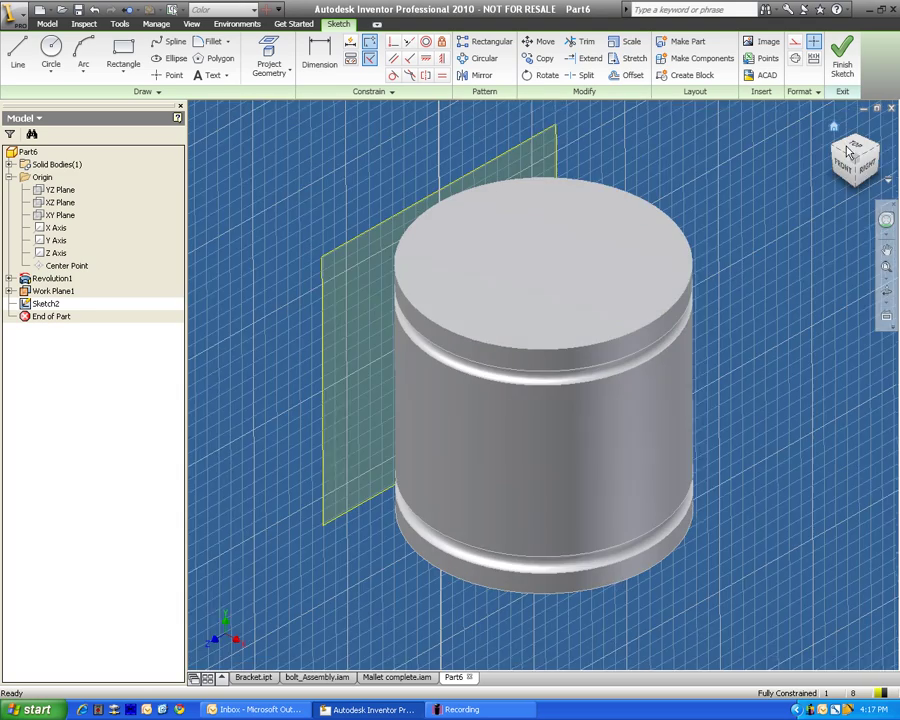
mouse_move(843, 172)
left_mouse_down()
mouse_move(893, 172)
mouse_move(834, 160)
left_mouse_up()
left_click(857, 174)
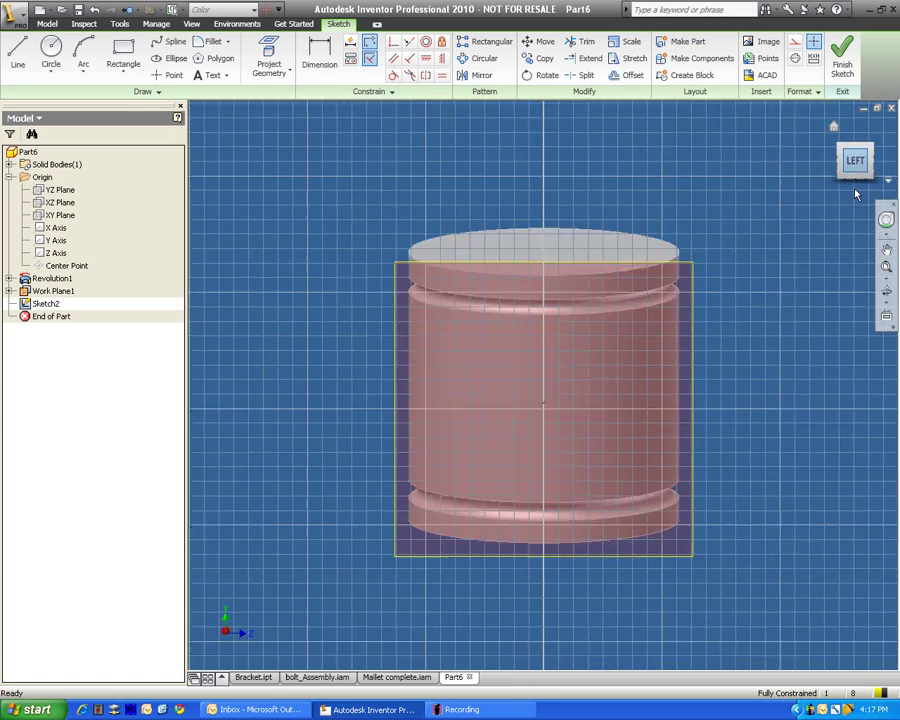
scroll(488, 444, "up", 3)
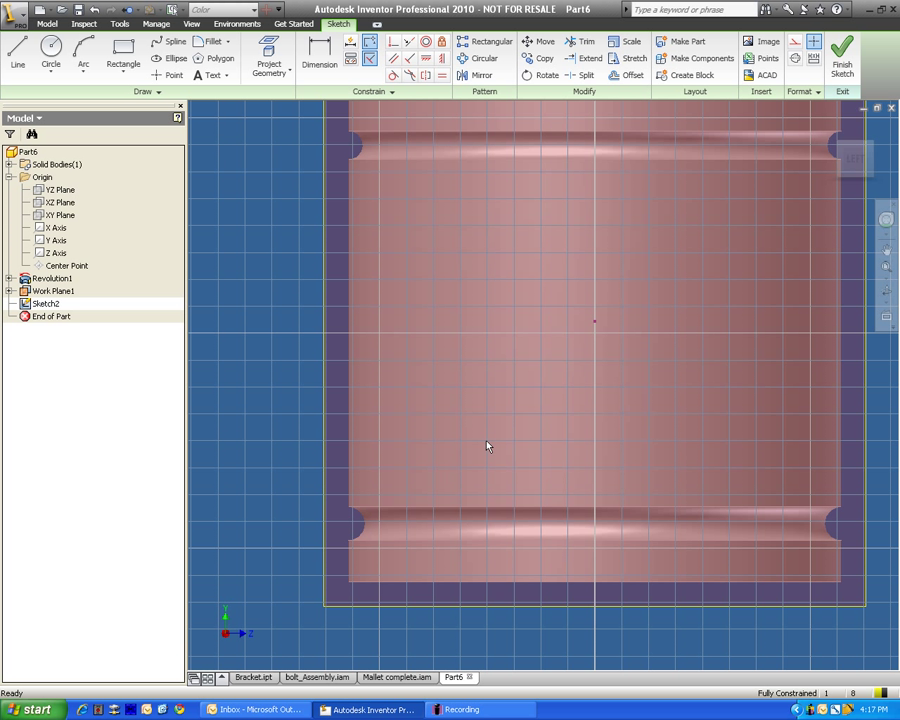
left_click(160, 76)
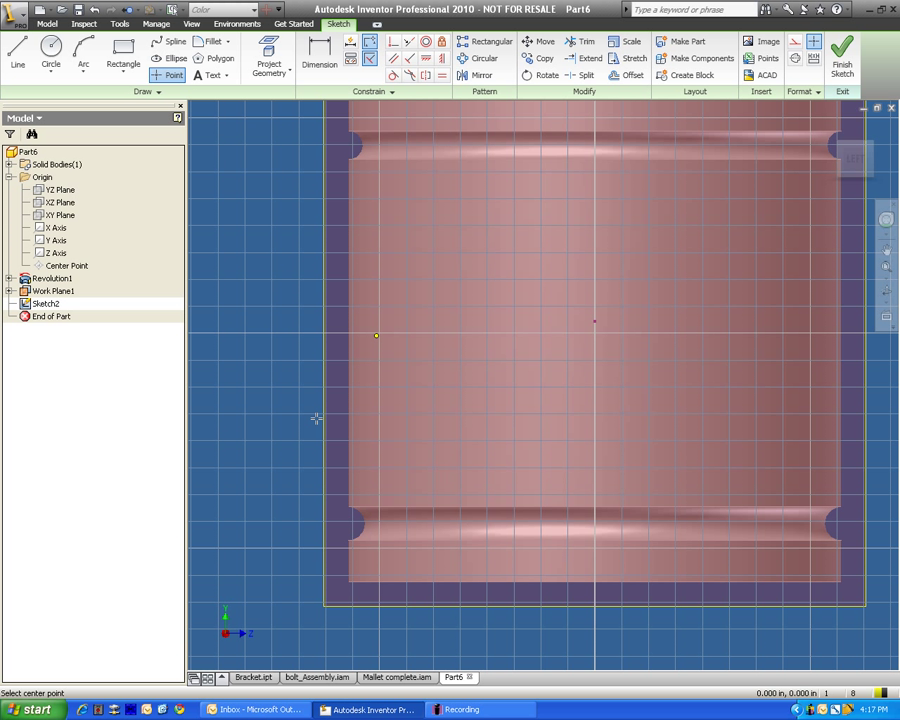
left_click(594, 291)
scroll(557, 367, "up", 3)
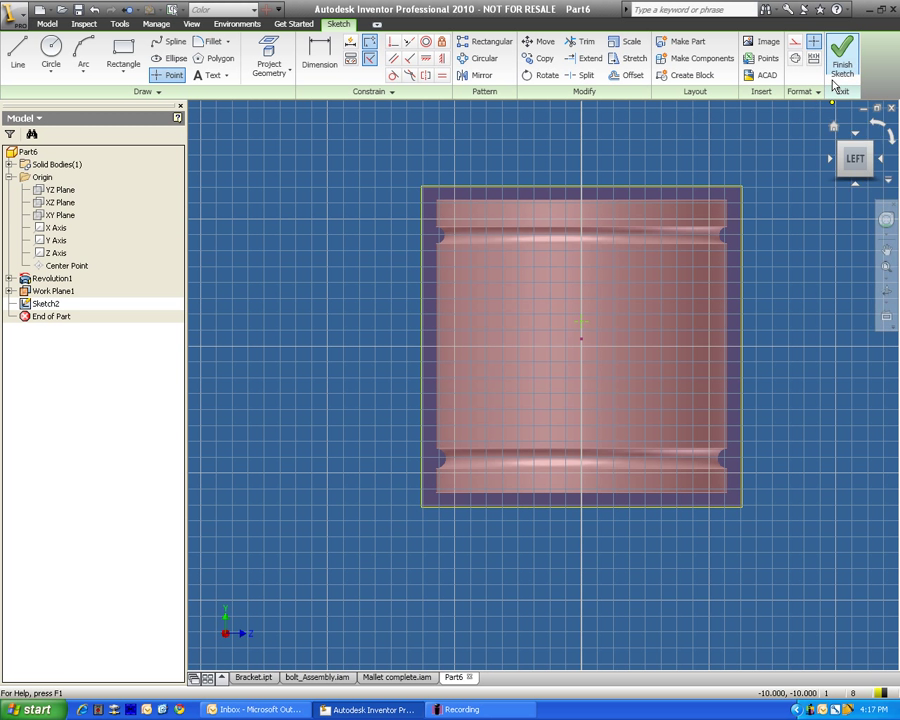
left_click(840, 68)
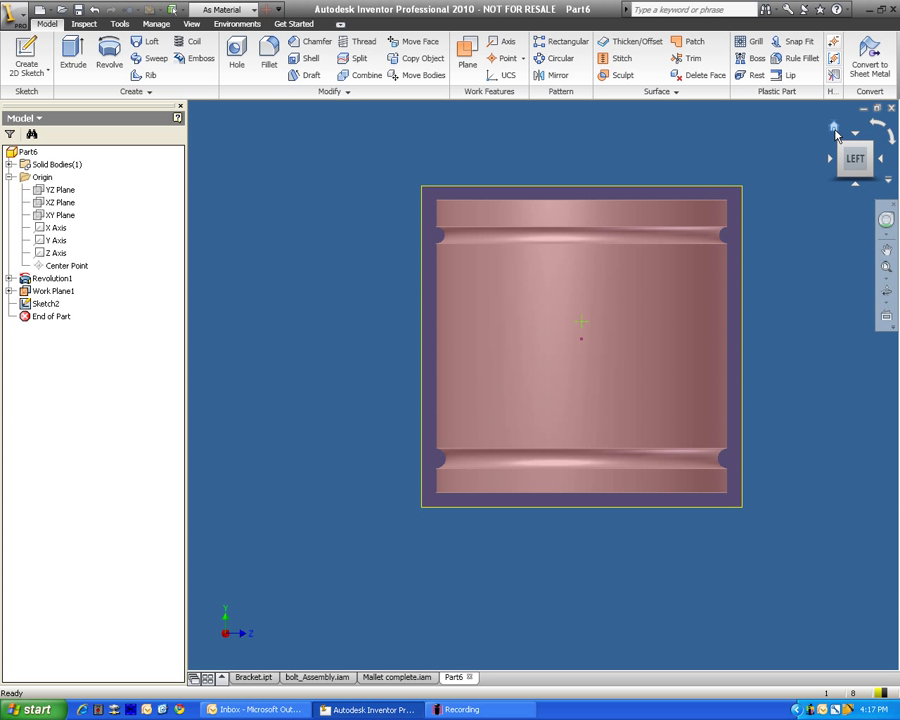
Create a tapped hole at the sketch point, 1 in deep with 0.75 in of right-hand 1/2-13 UNC ANSI Unified thread.
mouse_move(852, 158)
left_mouse_down()
mouse_move(808, 172)
mouse_move(797, 191)
left_mouse_up()
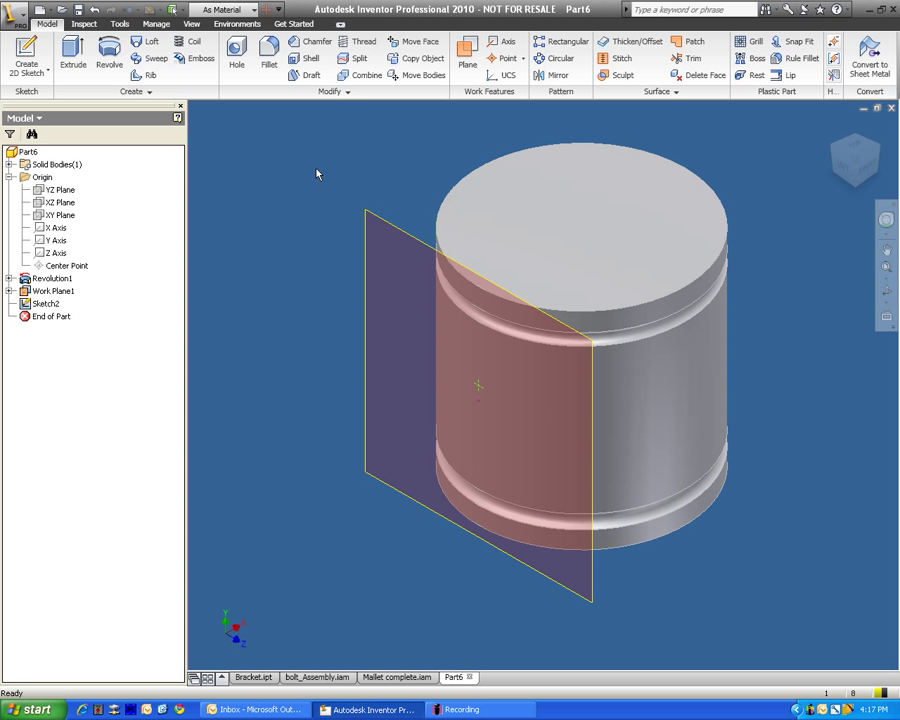
left_click(237, 60)
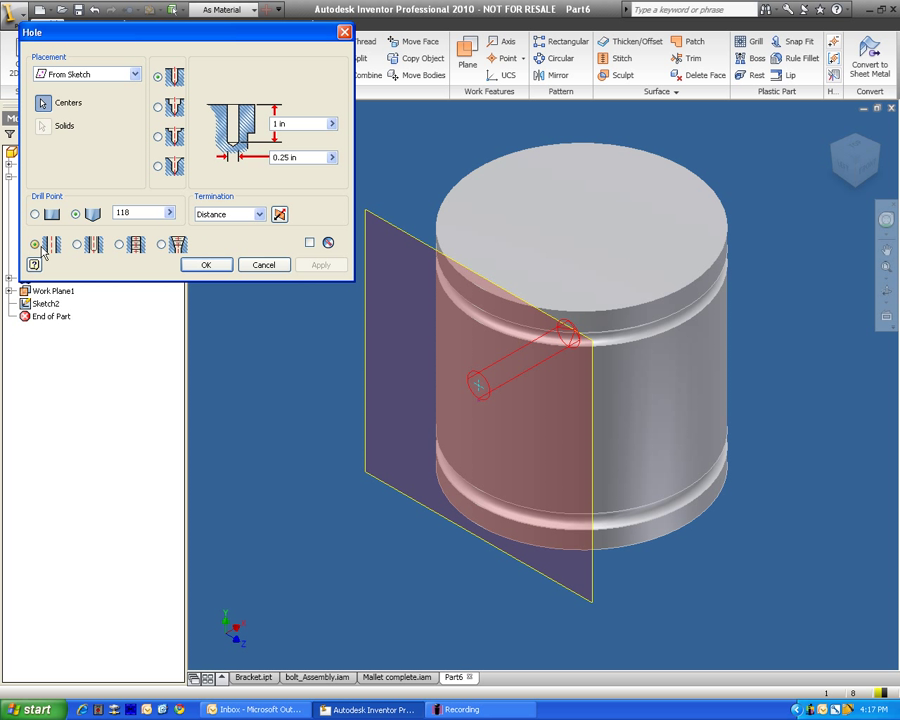
left_click(120, 245)
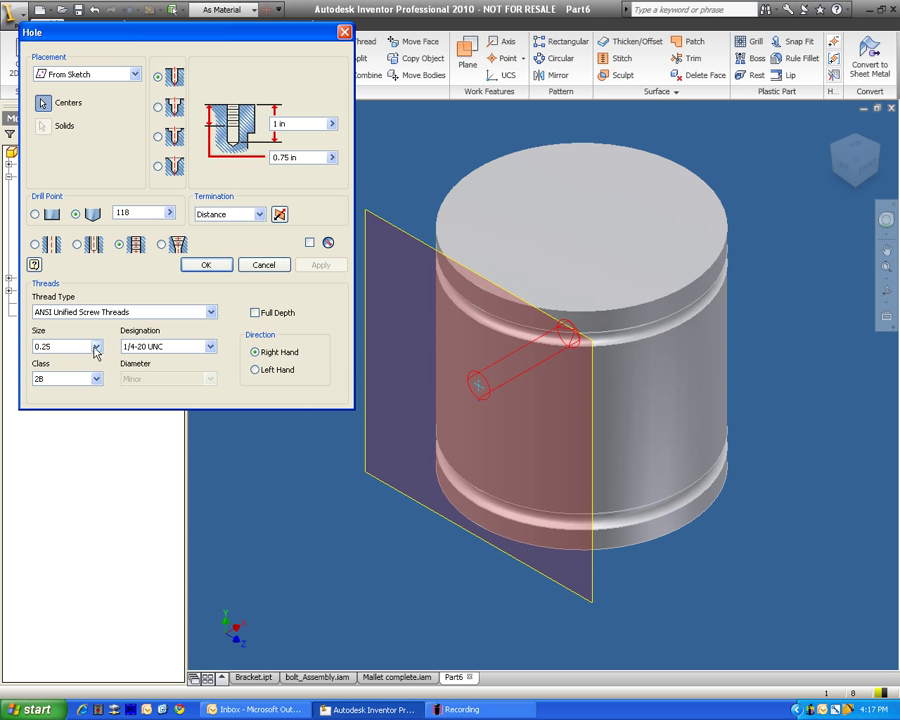
left_click(62, 350)
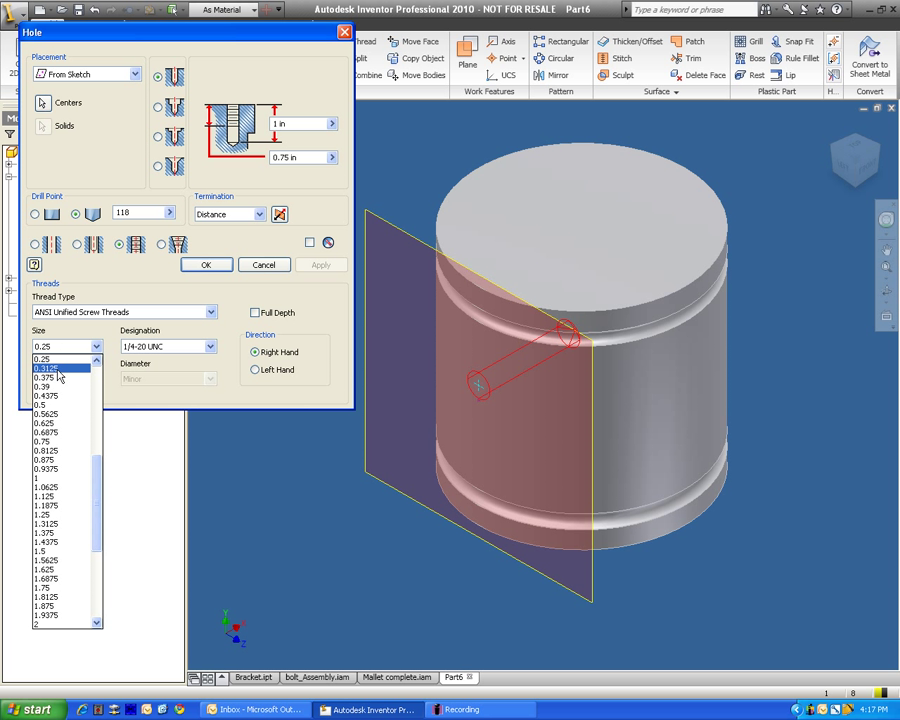
left_click(71, 353)
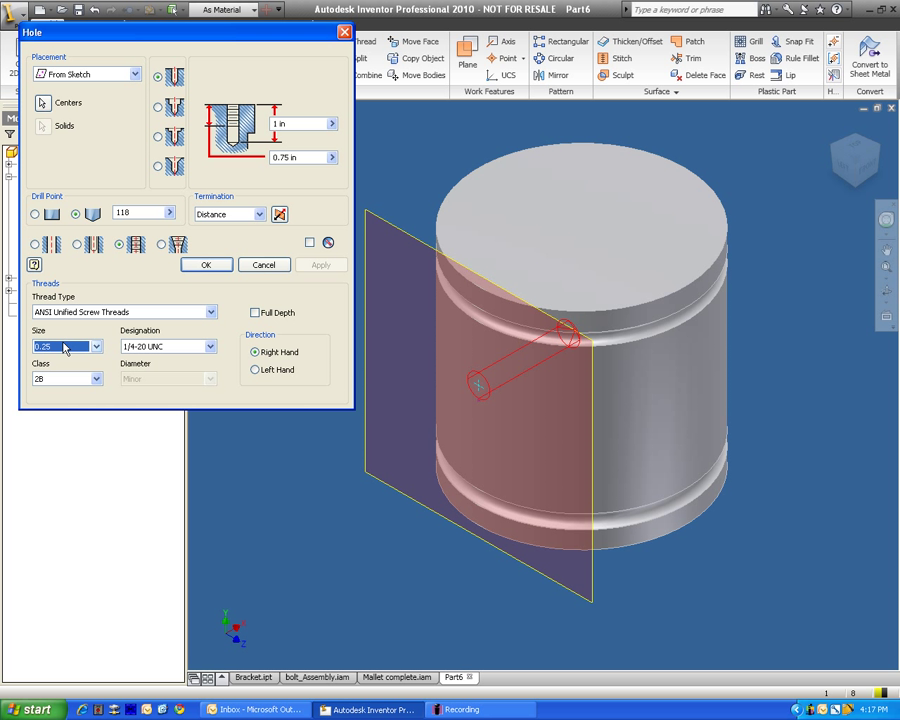
left_click(56, 346)
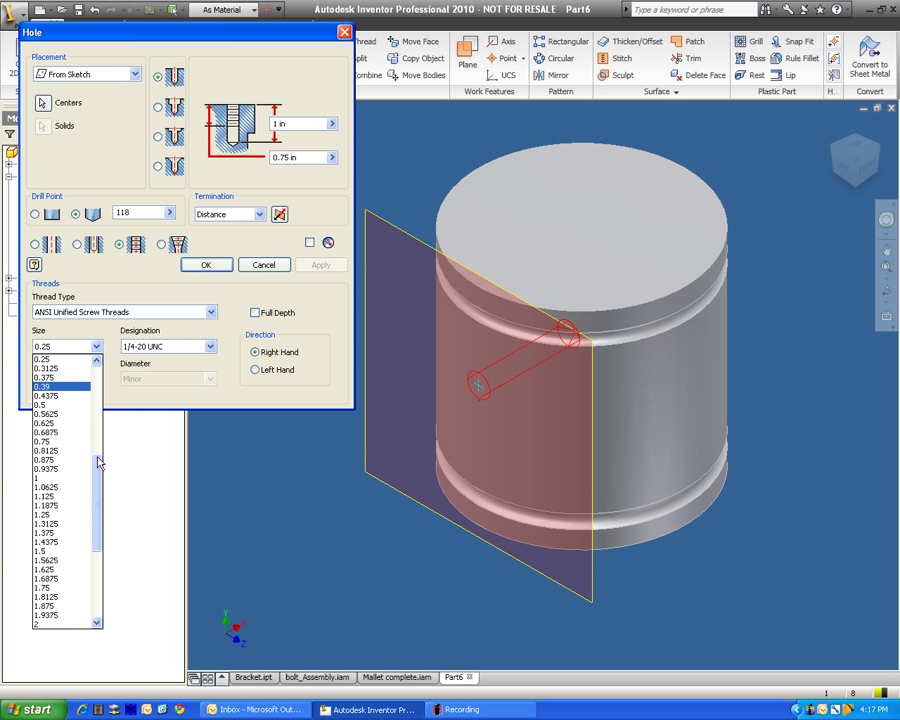
left_click(78, 404)
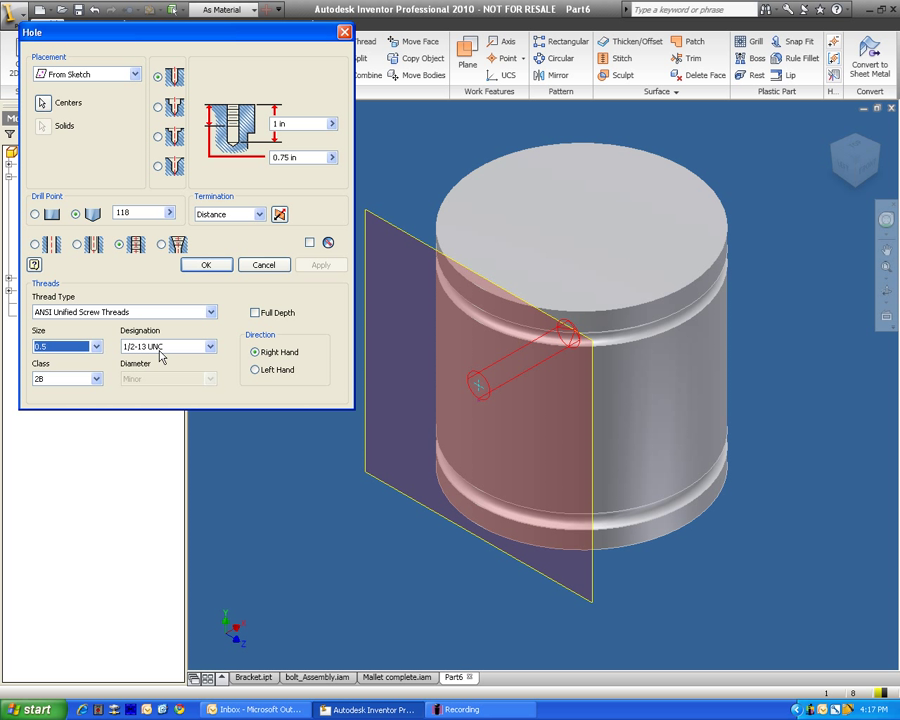
left_click(255, 353)
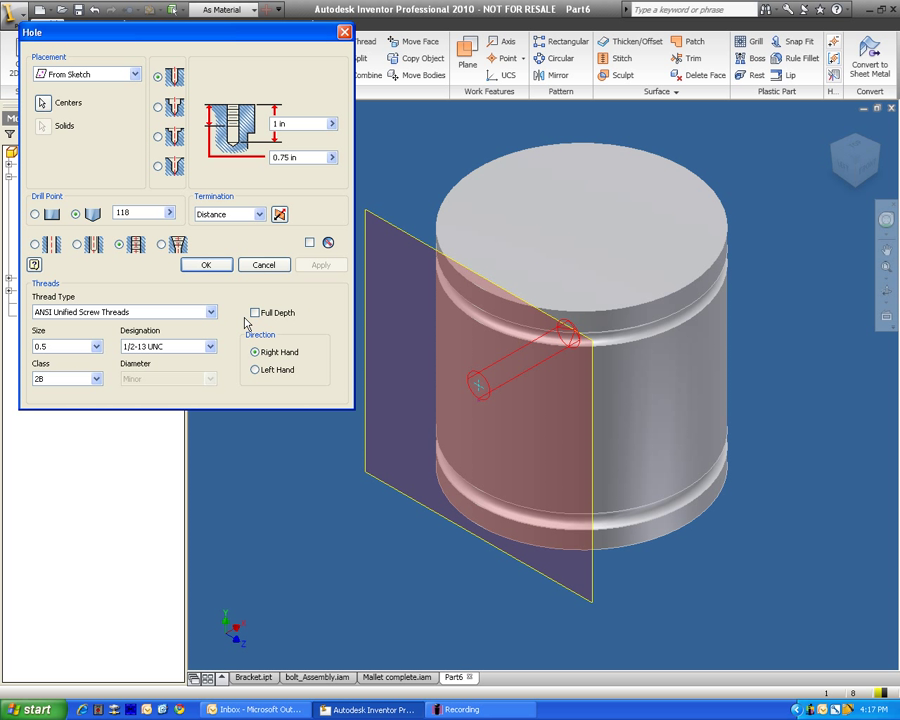
left_click(202, 268)
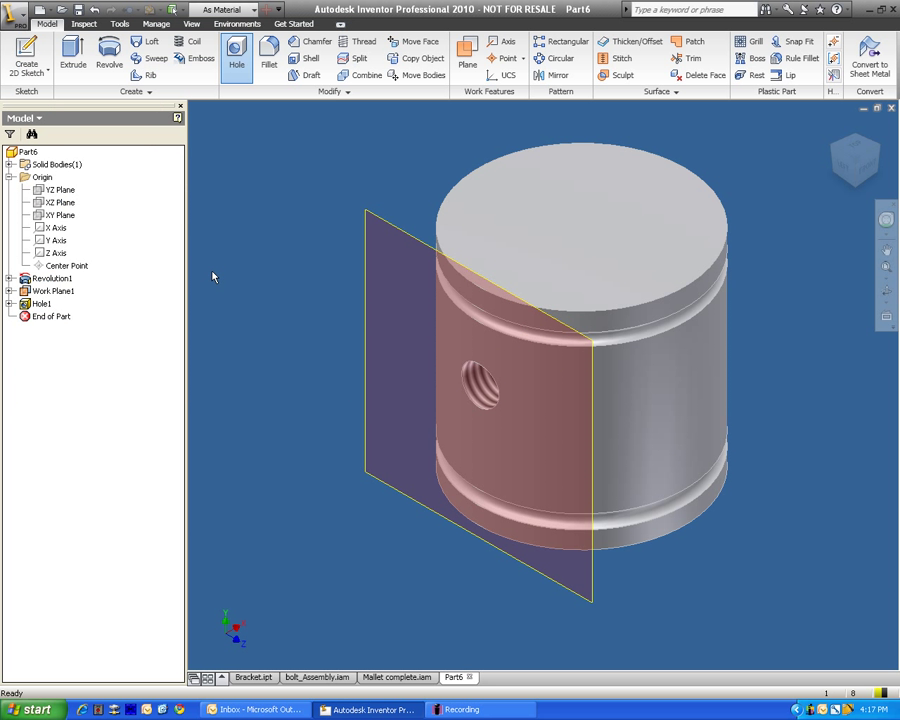
Examine the mallet head and its tapped hole from several sides.
left_click(846, 167)
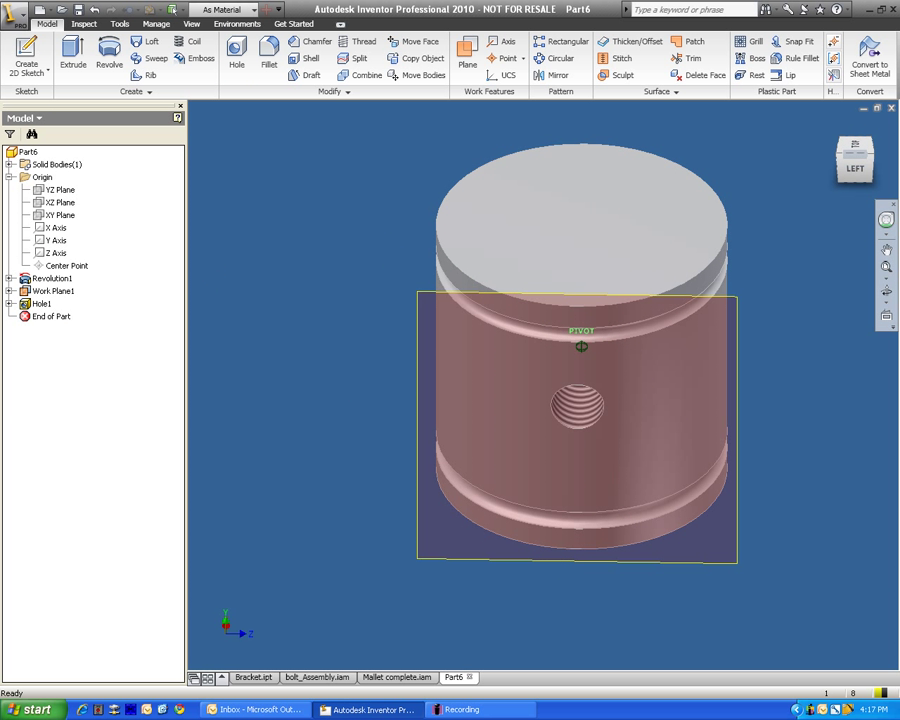
mouse_move(848, 166)
left_mouse_down()
mouse_move(882, 143)
mouse_move(850, 165)
mouse_move(842, 184)
mouse_move(830, 168)
mouse_move(814, 167)
mouse_move(817, 188)
mouse_move(834, 188)
mouse_move(850, 167)
mouse_move(870, 167)
left_mouse_up()
key("F5")
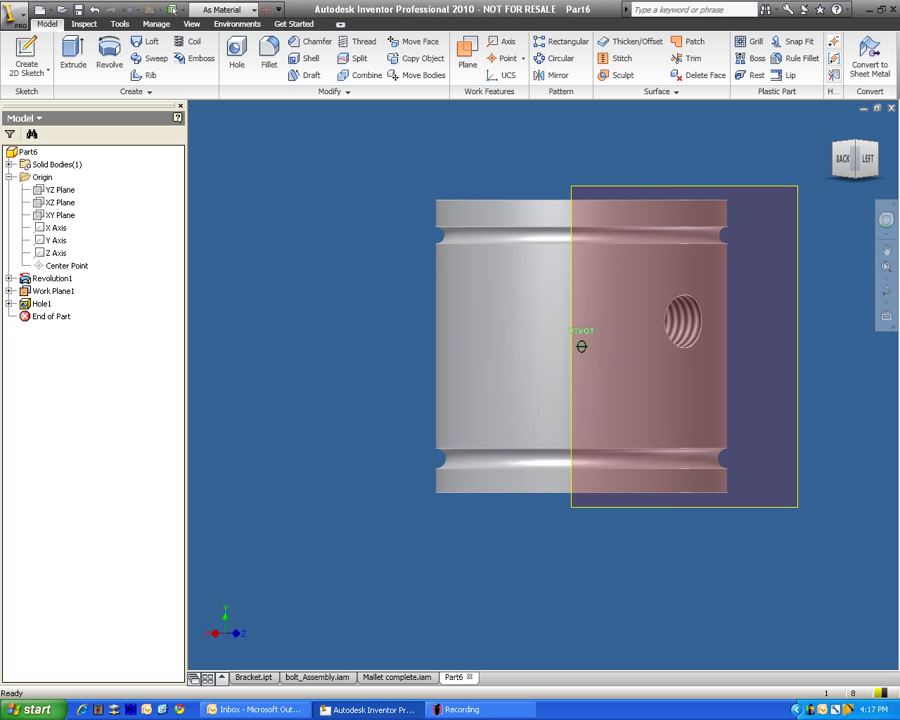
key("F5")
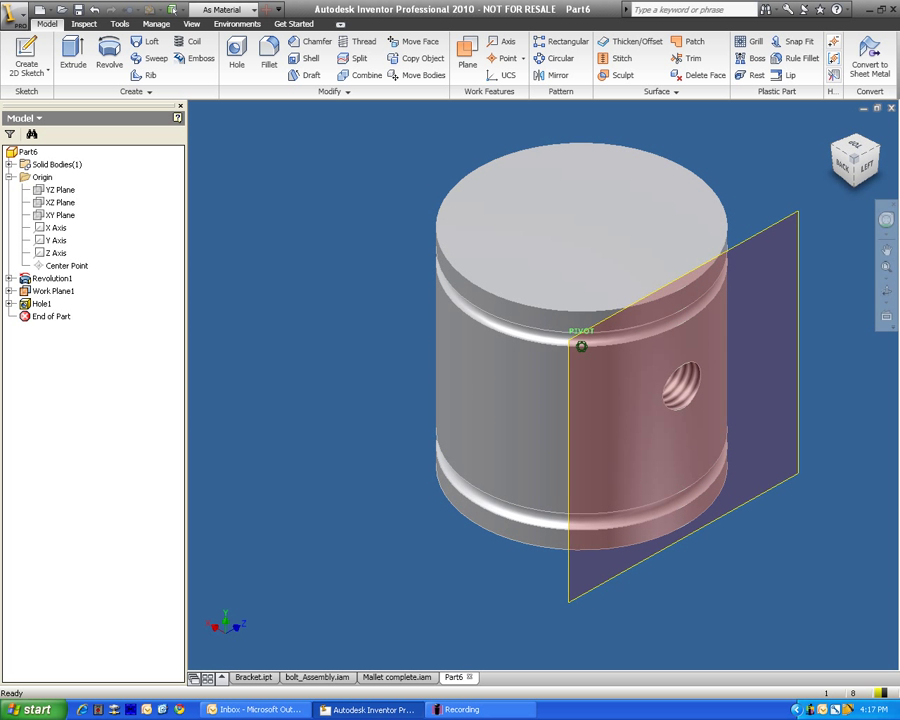
key("F5")
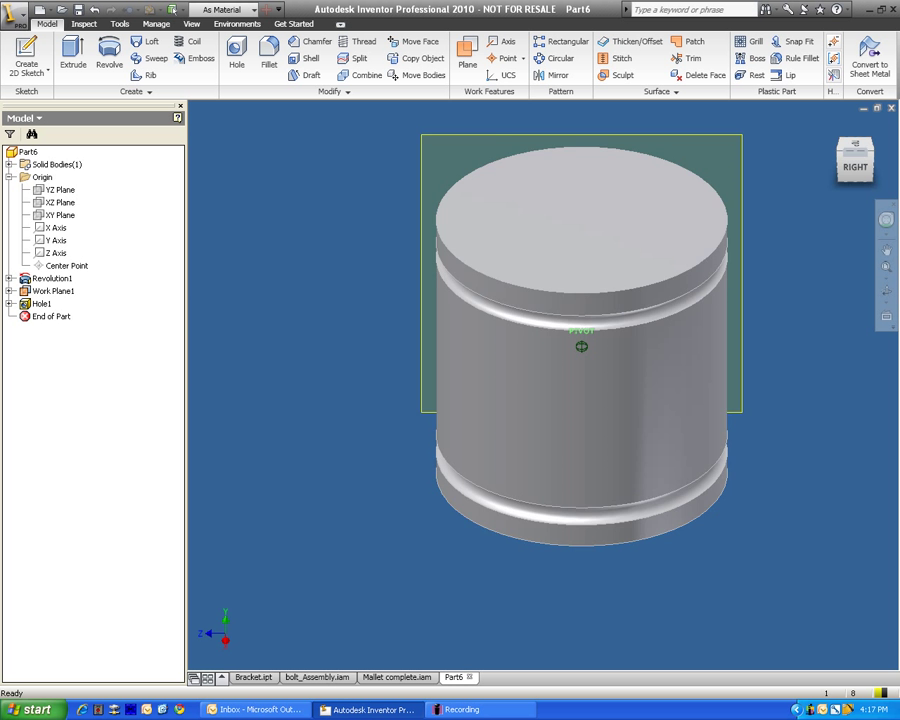
key("F5")
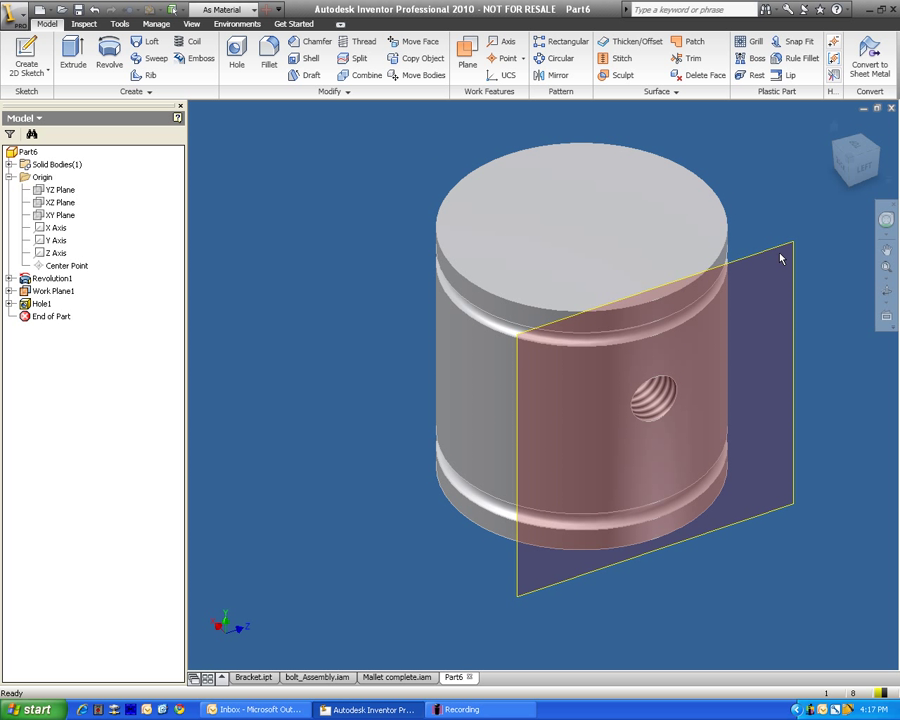
Hide the tangent work plane on the mallet head's side and turn its visibility back on.
mouse_move(786, 256)
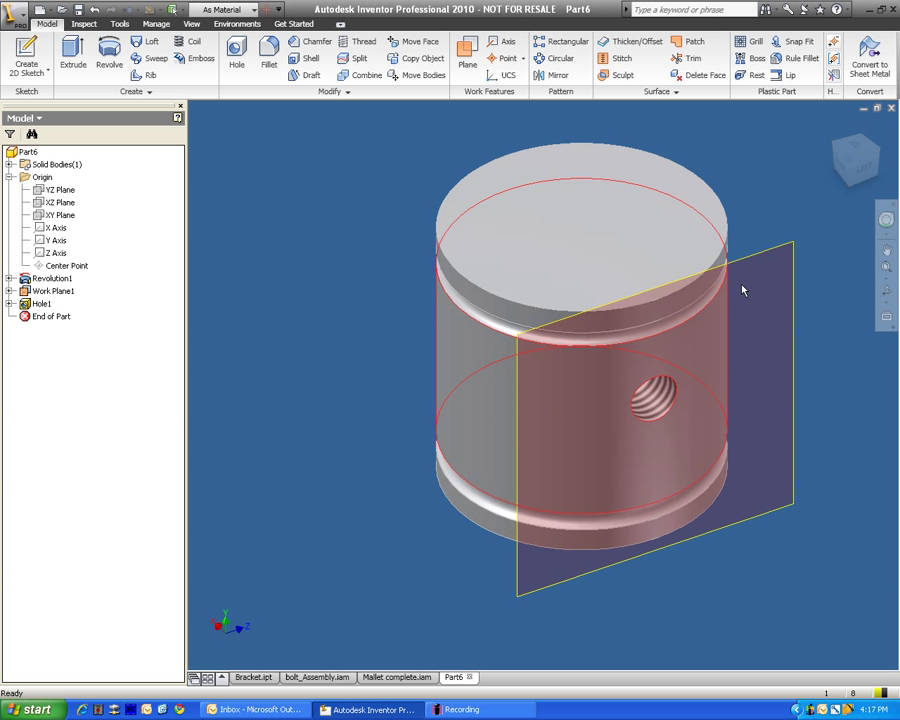
left_click(778, 245)
right_click(777, 246)
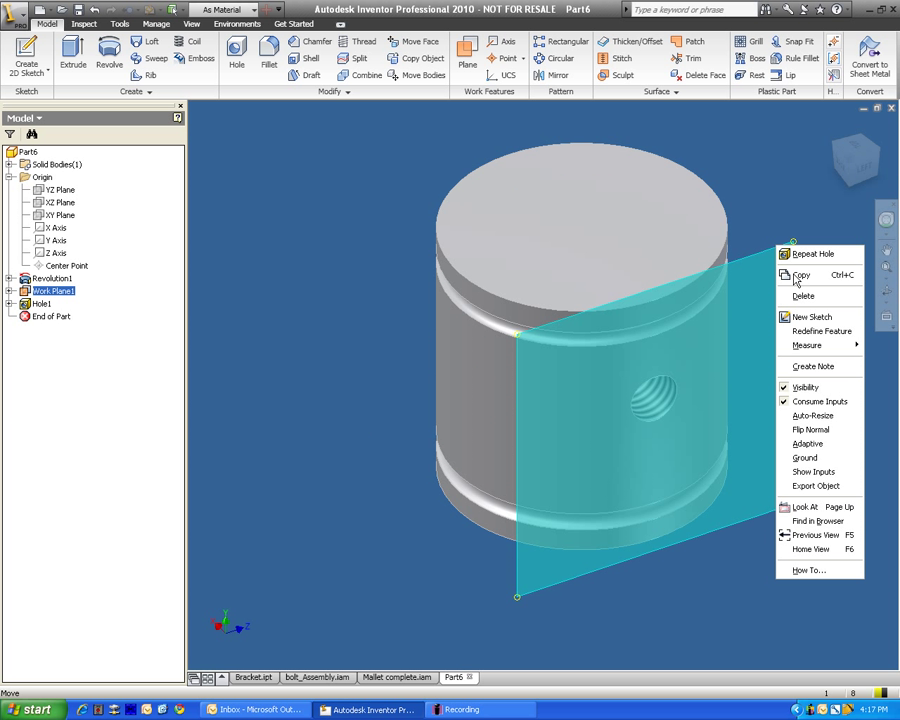
left_click(786, 390)
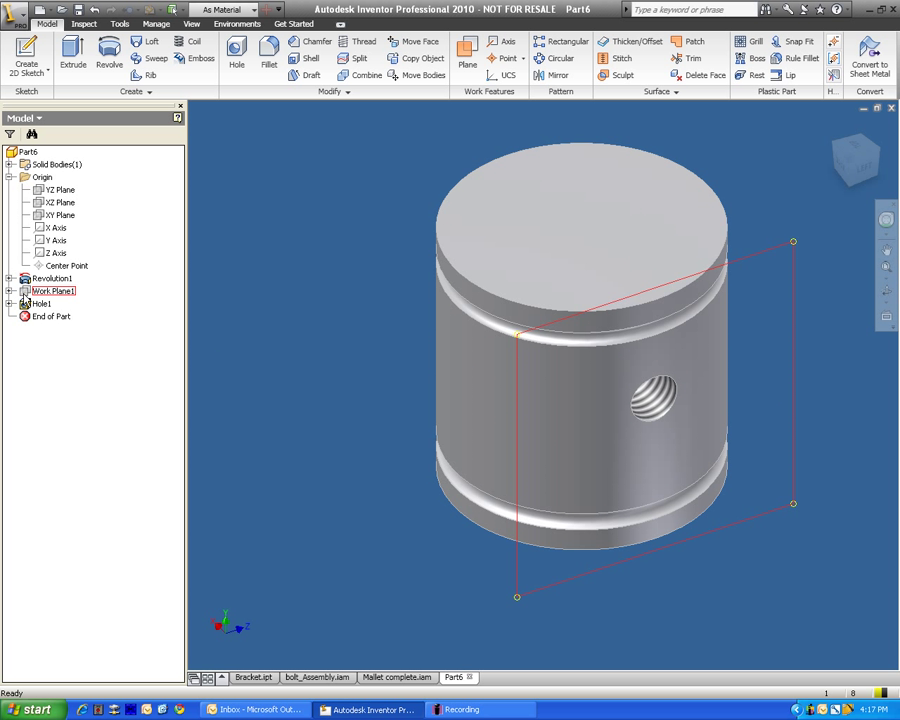
left_click(45, 290)
right_click(26, 291)
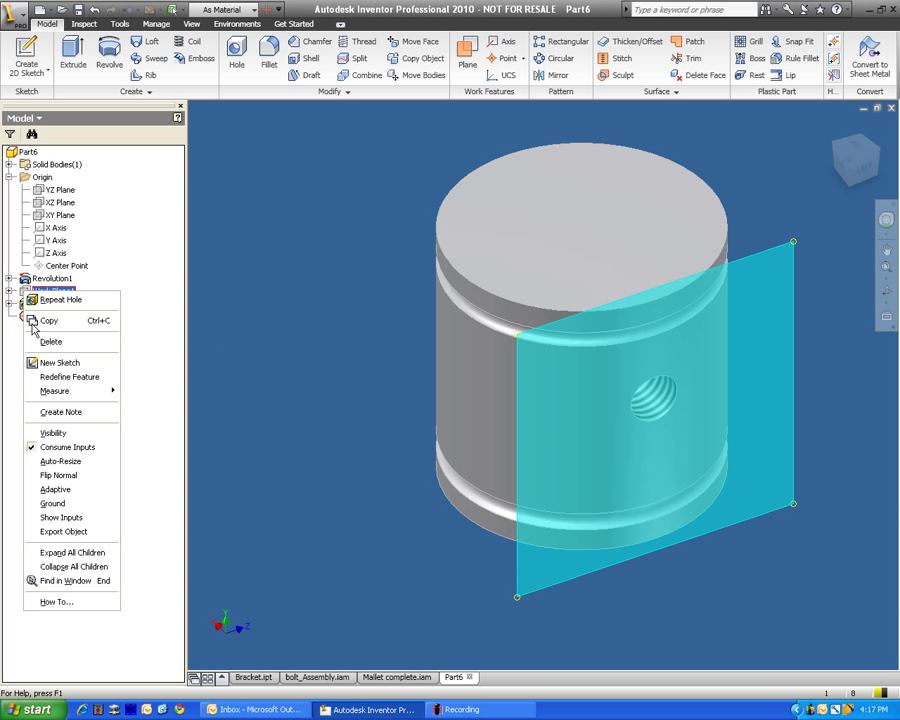
left_click(32, 433)
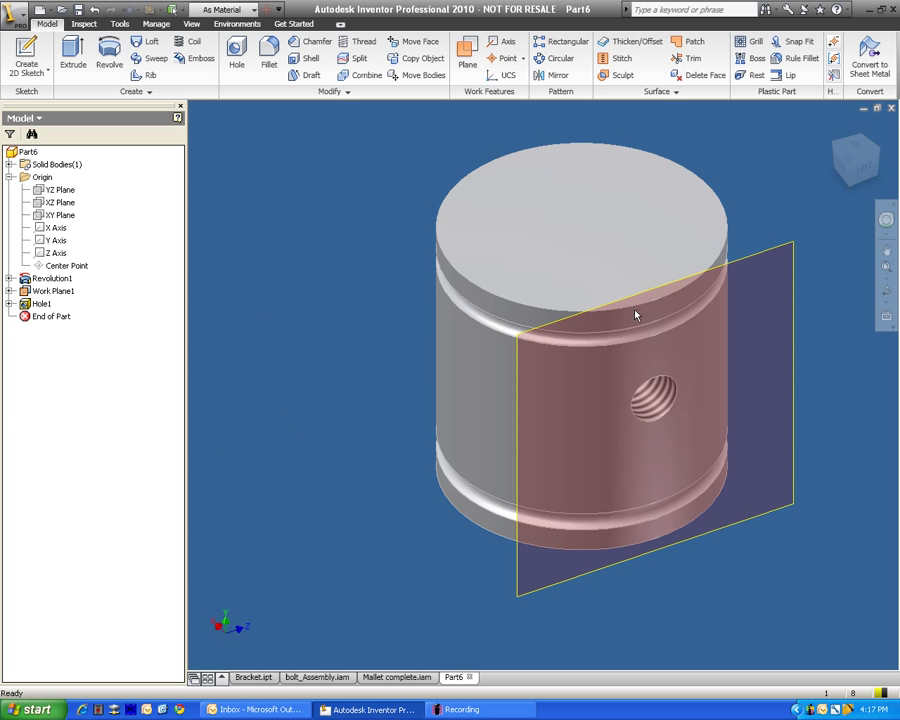
Turn off the visibility of the tangent work plane in front of the tapped hole.
right_click(766, 271)
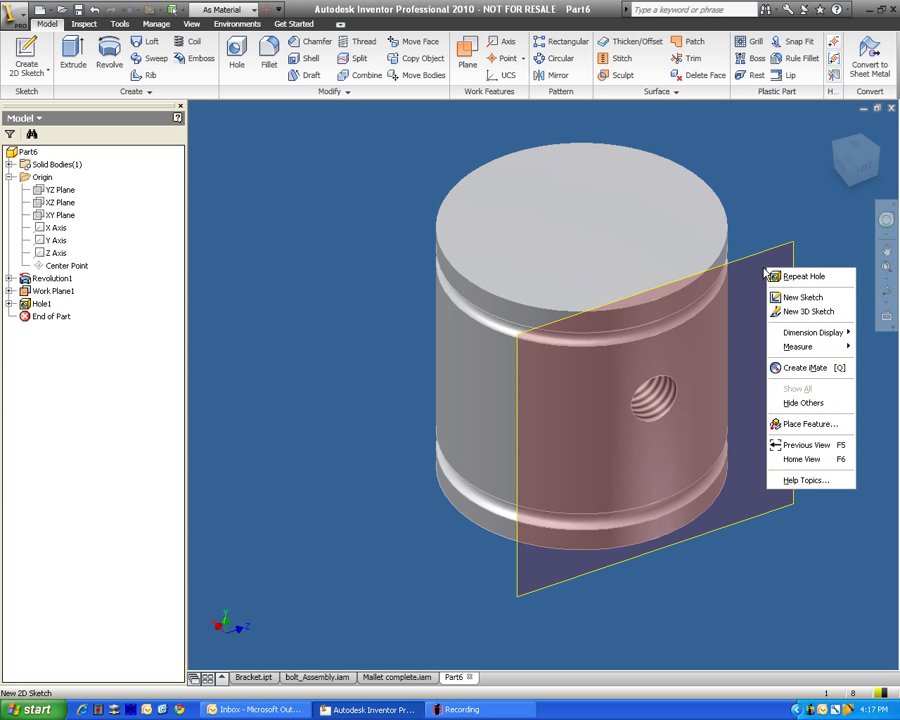
left_click(766, 253)
left_click(766, 253)
right_click(766, 252)
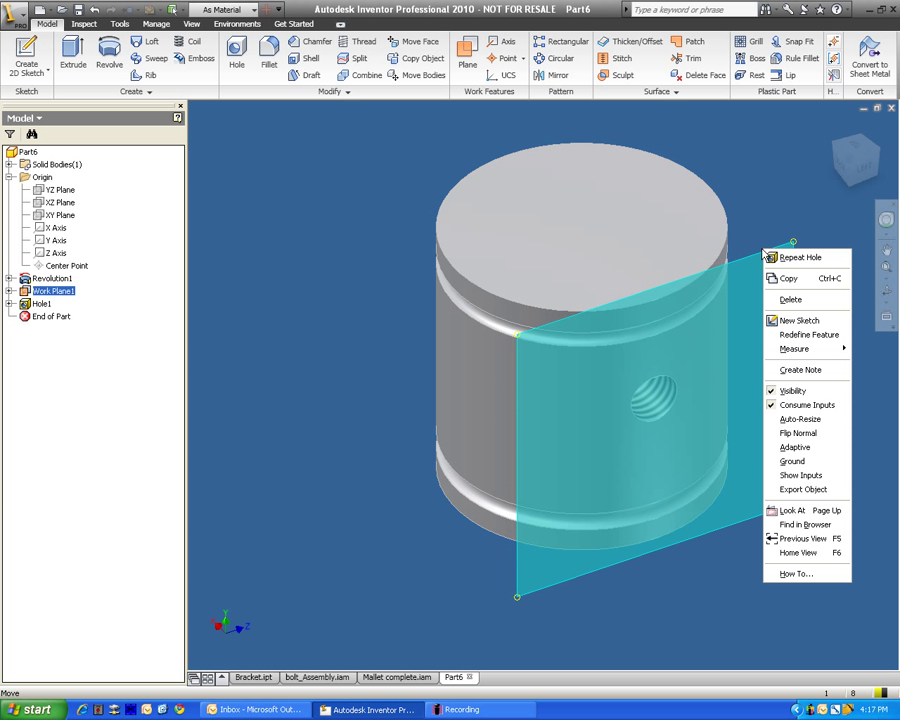
left_click(748, 298)
left_click(785, 252)
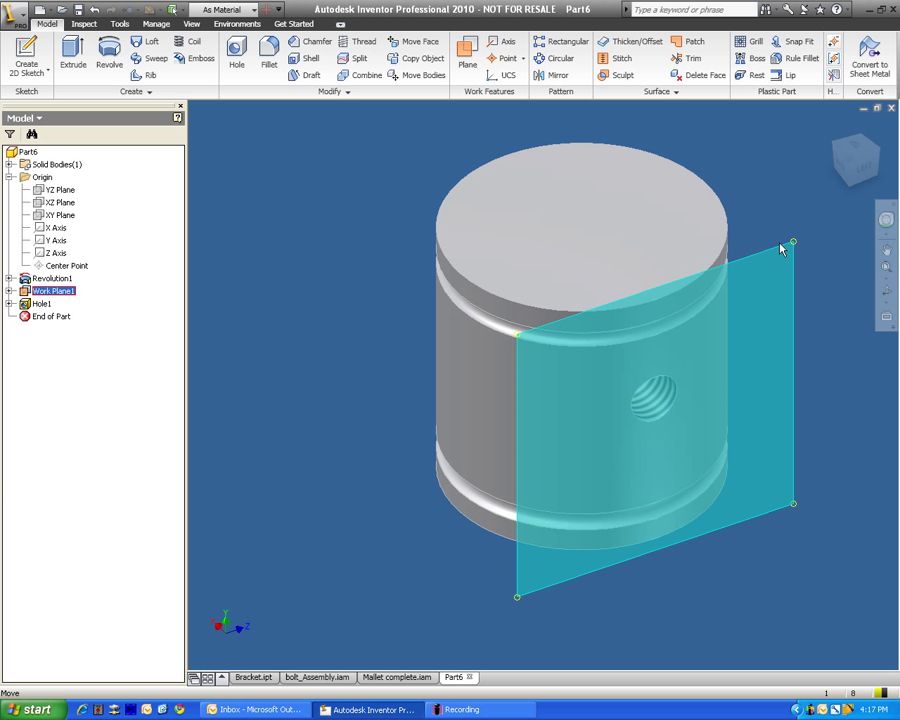
right_click(784, 170)
left_click(800, 327)
left_click(810, 380)
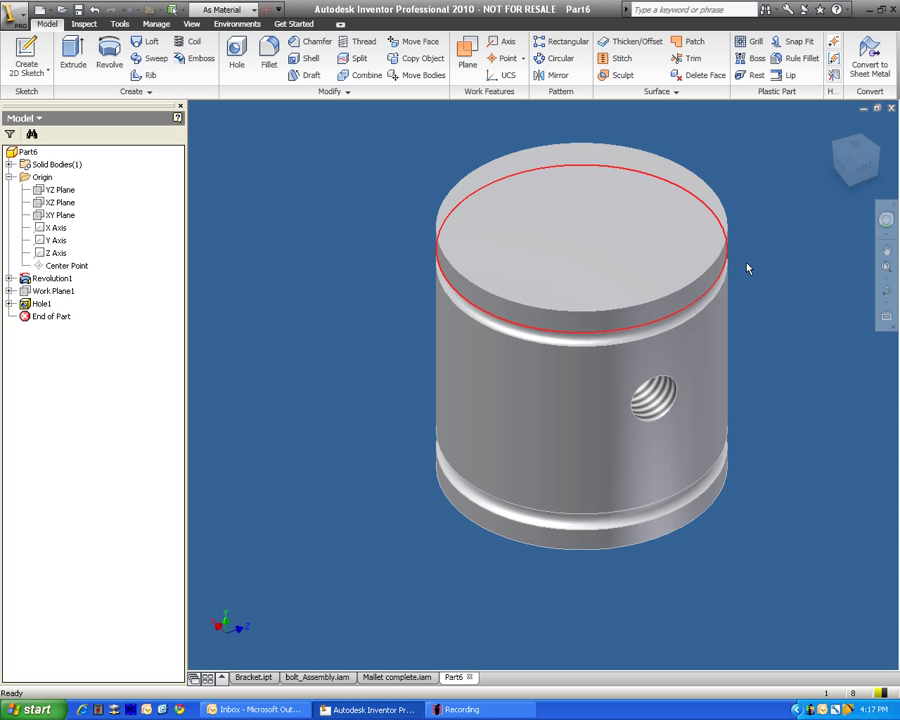
mouse_move(852, 140)
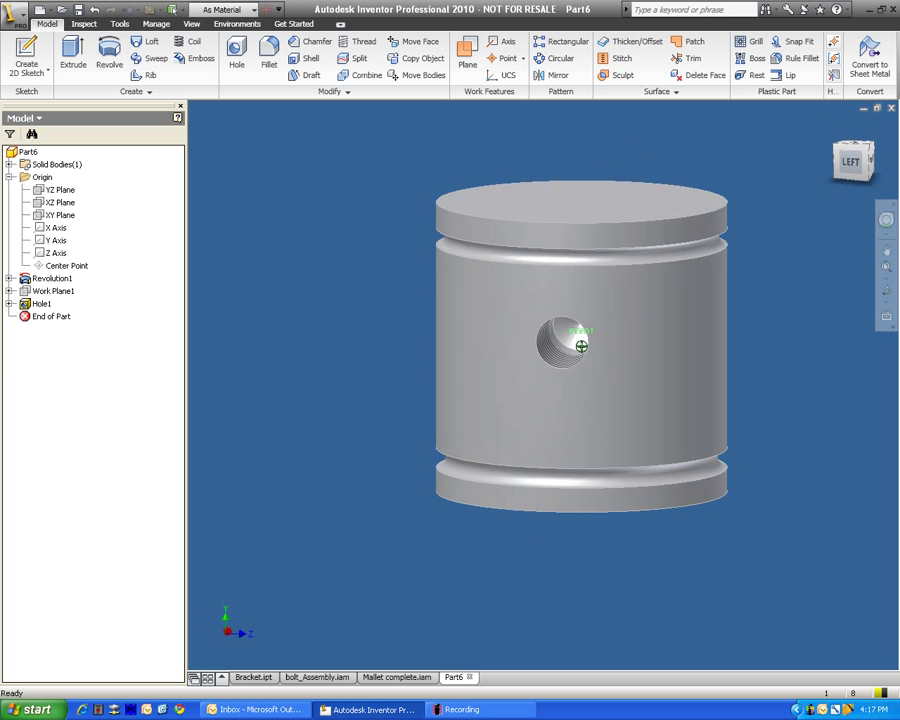